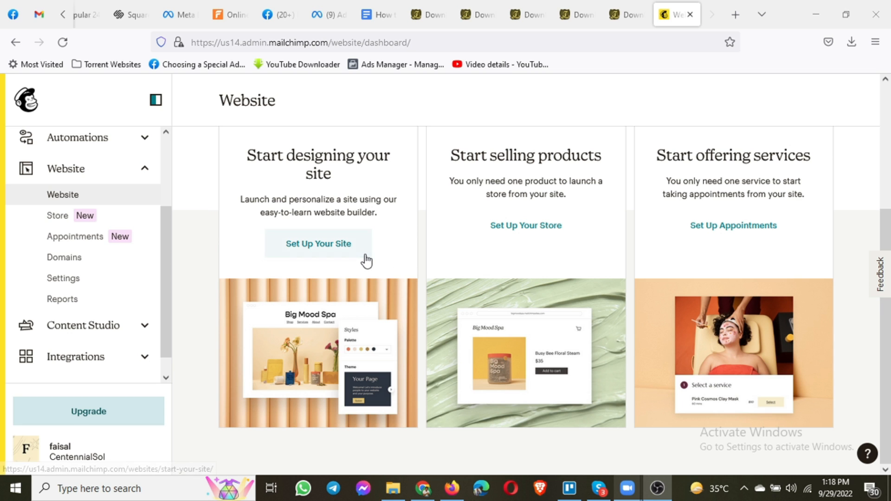
# Start the website setup from the option for designing a site on the Website dashboard
pyautogui.scroll(2, 324, 246)
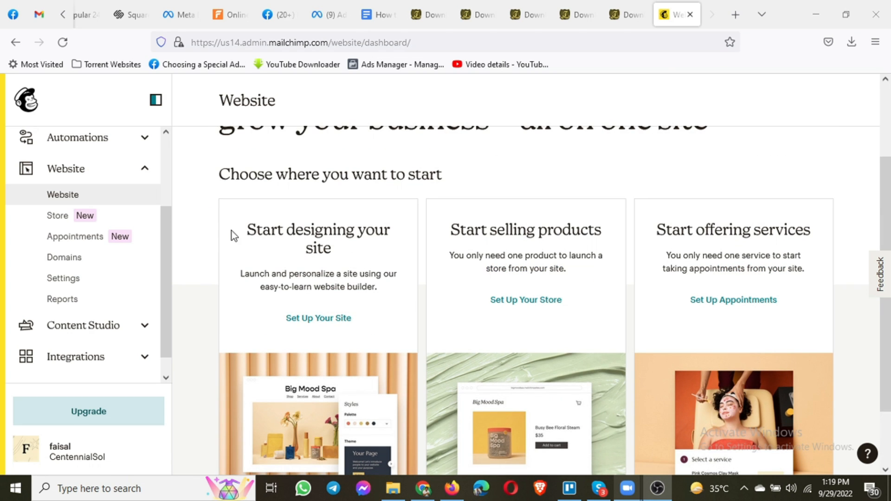
pyautogui.moveTo(232, 231); pyautogui.dragTo(361, 237)
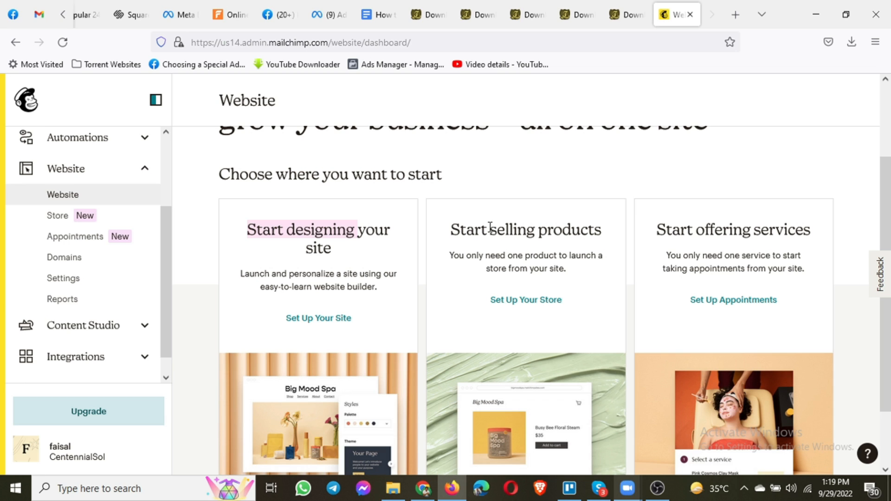
pyautogui.moveTo(446, 239); pyautogui.dragTo(556, 245)
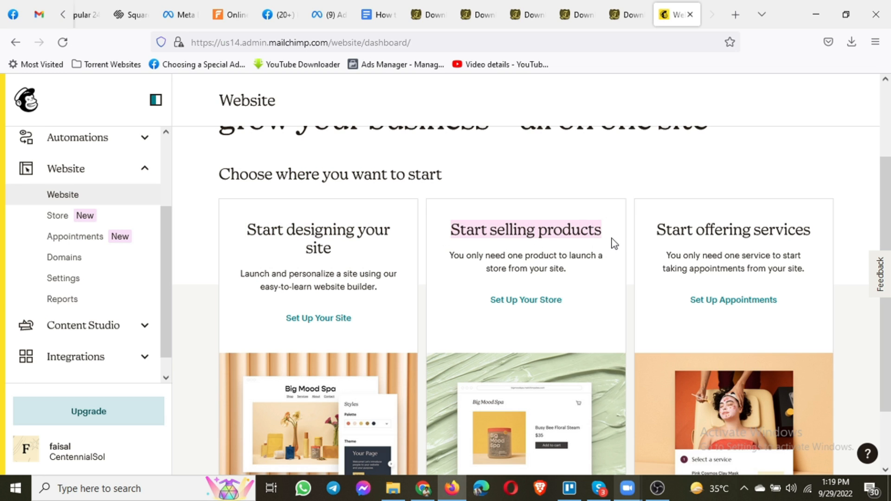
pyautogui.moveTo(663, 235); pyautogui.dragTo(822, 245)
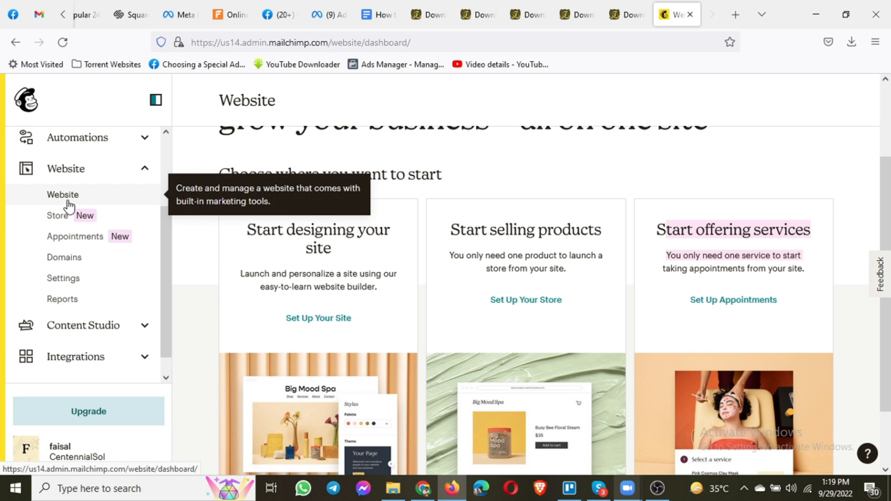
pyautogui.click(322, 318)
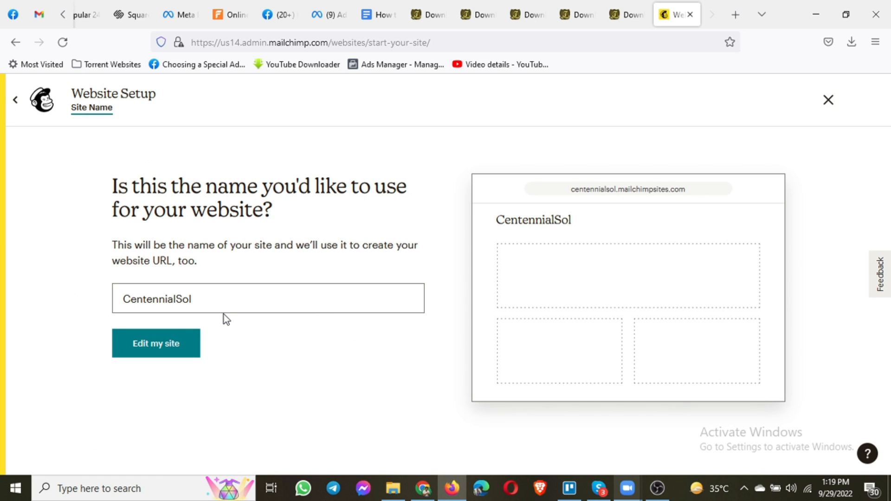
# Replace the suggested website name with the owner's full name as one lowercase word and continue to the site editor
pyautogui.click(182, 347)
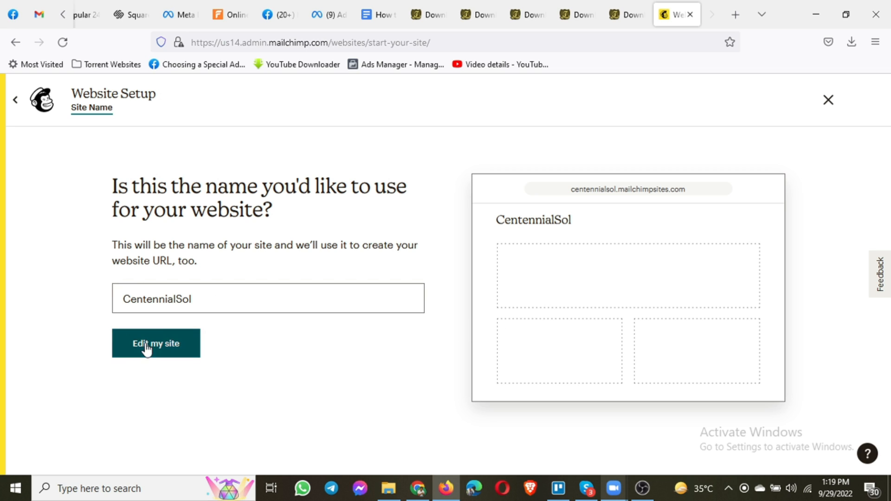
pyautogui.moveTo(197, 298); pyautogui.dragTo(75, 291)
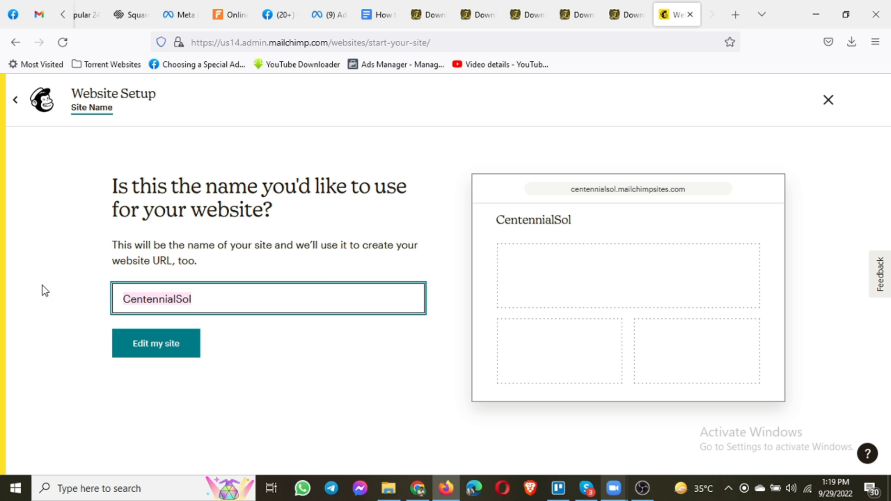
pyautogui.write('faisalabbas')
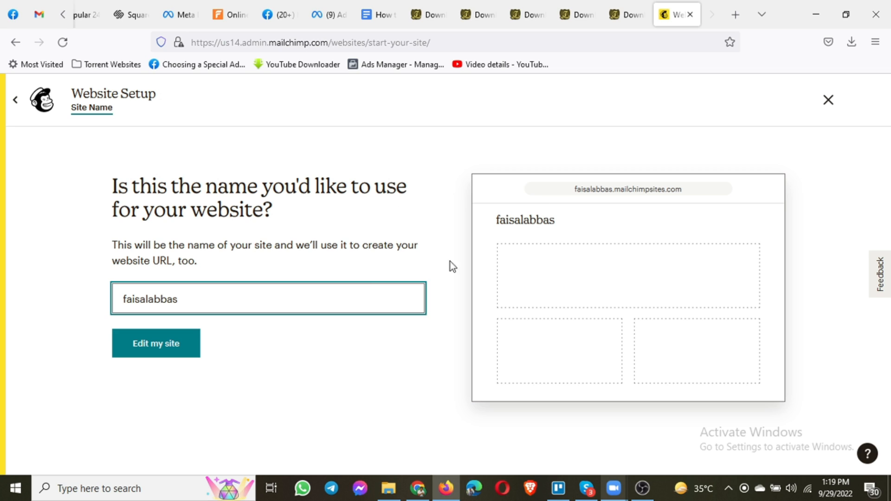
pyautogui.click(139, 347)
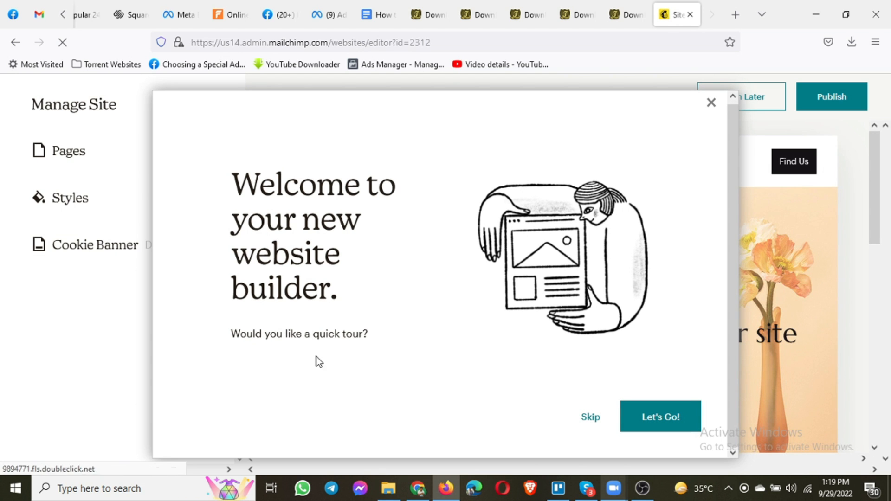
# Skip the builder tour and open the site's home page for editing
pyautogui.click(590, 418)
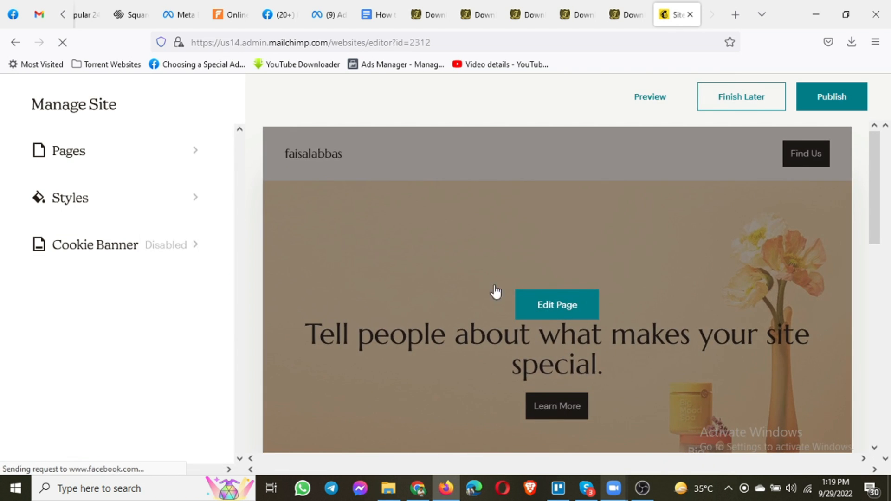
pyautogui.scroll(-10, 446, 299)
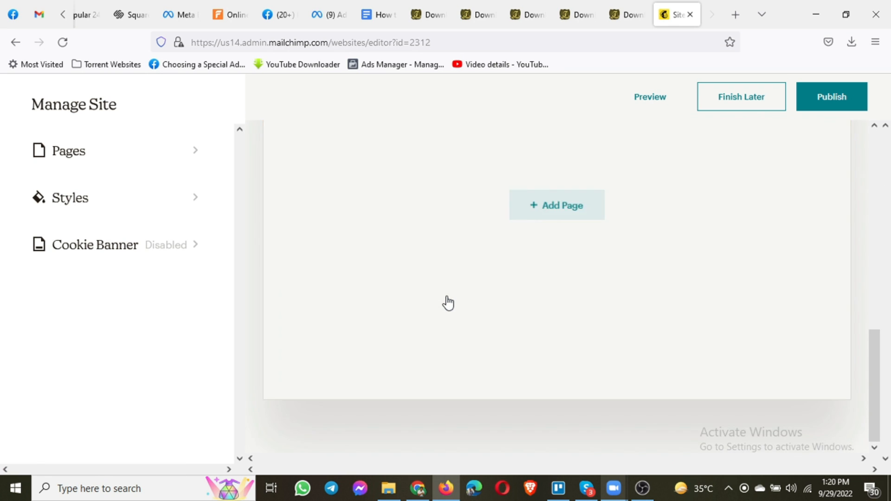
pyautogui.scroll(3, 447, 302)
pyautogui.scroll(7, 448, 303)
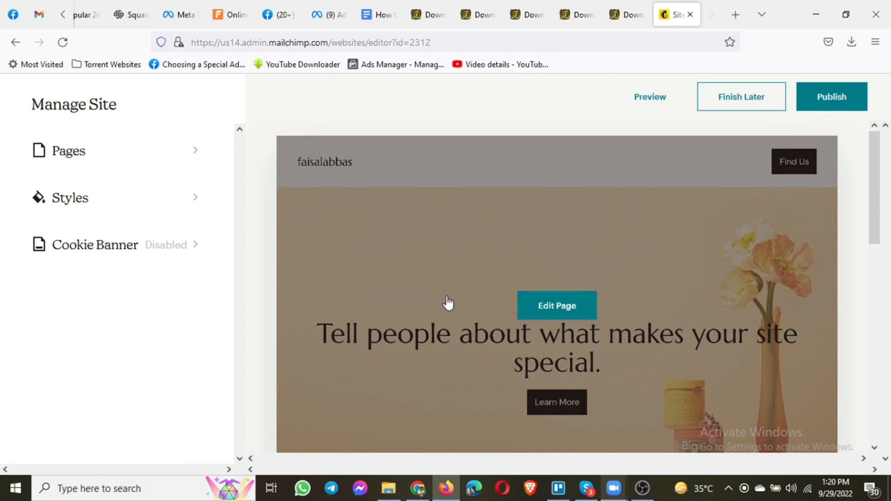
pyautogui.click(545, 304)
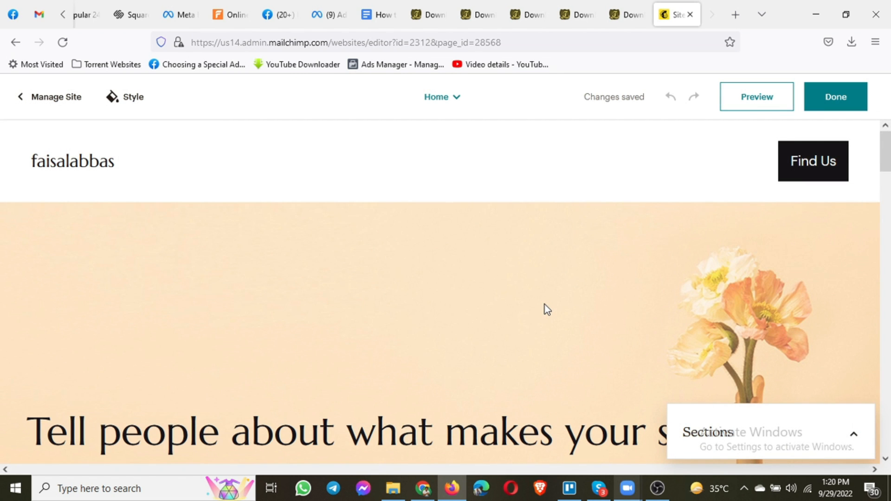
# Replace the hero headline on the home page with "WelCome to CentennialSol"
pyautogui.scroll(-5, 544, 305)
pyautogui.click(511, 268)
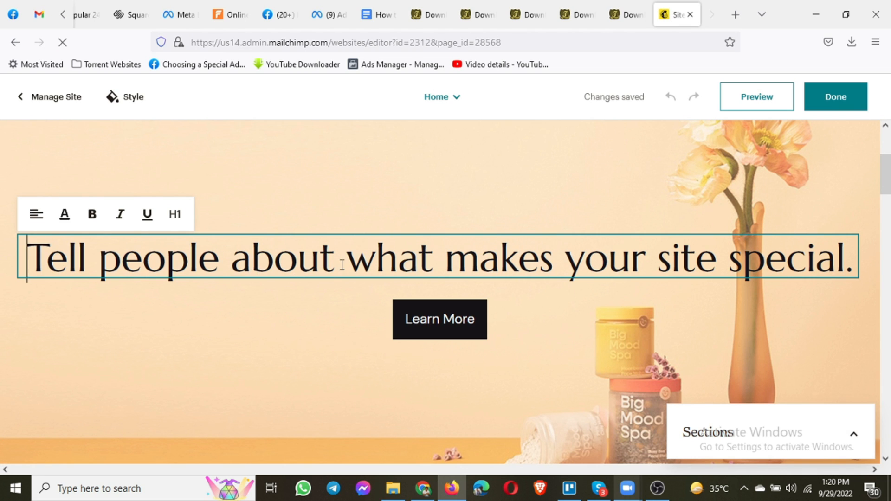
pyautogui.hotkey('ctrl', 'a')
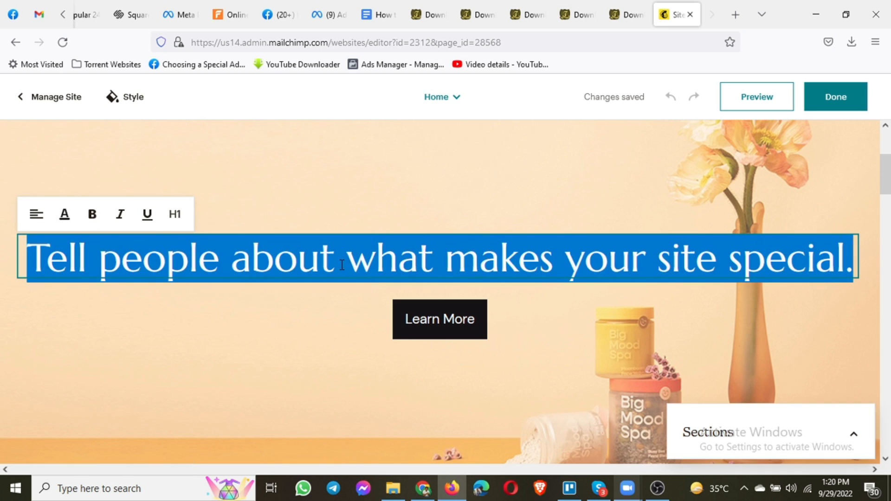
pyautogui.write('WelCo')
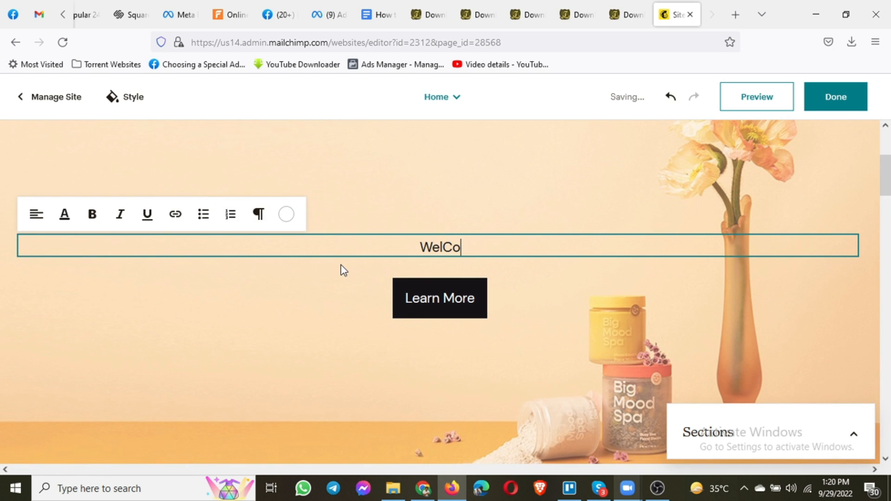
pyautogui.write('me to')
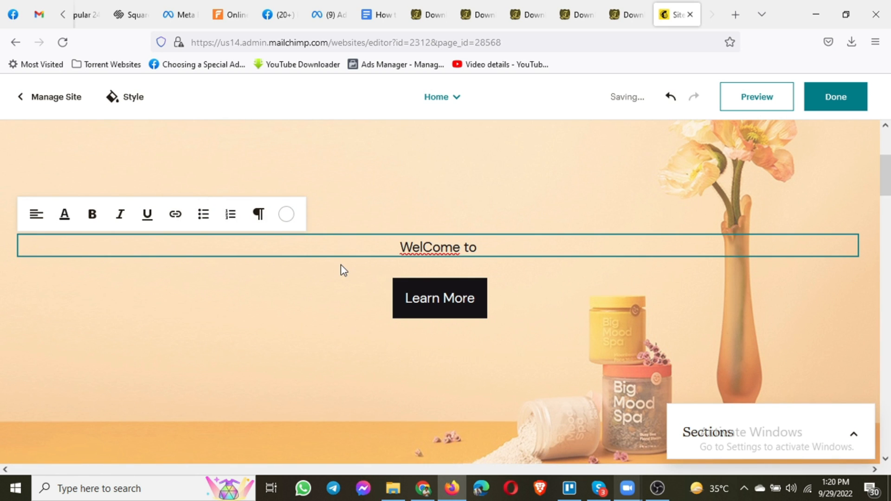
pyautogui.write(' Centen')
pyautogui.write('n')
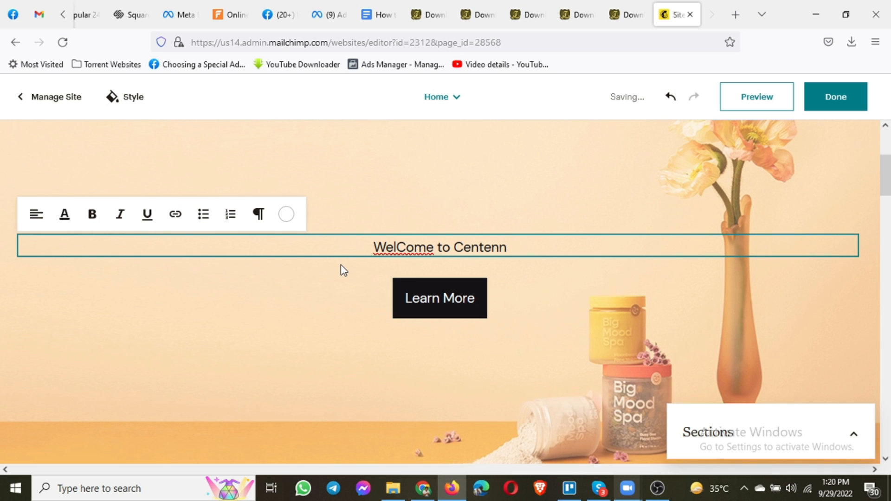
pyautogui.write('ialSol')
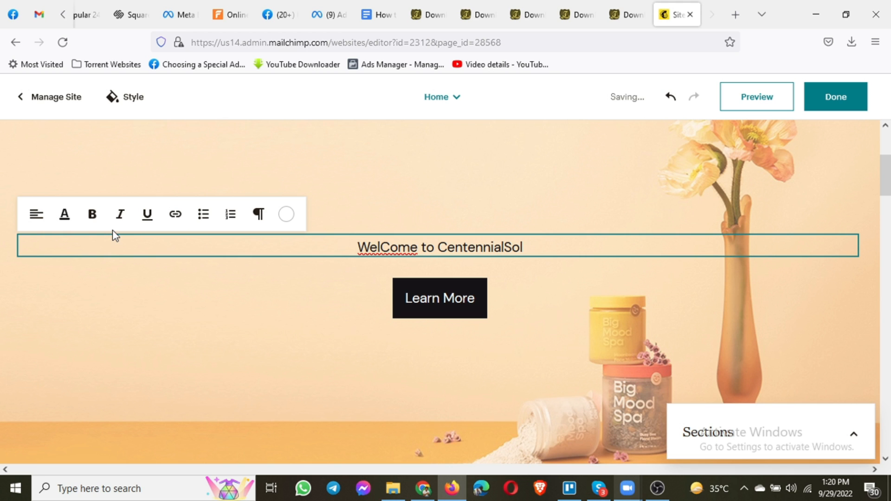
# Make the whole "WelCome to CentennialSol" headline bold
pyautogui.hotkey('ctrl', 'a')
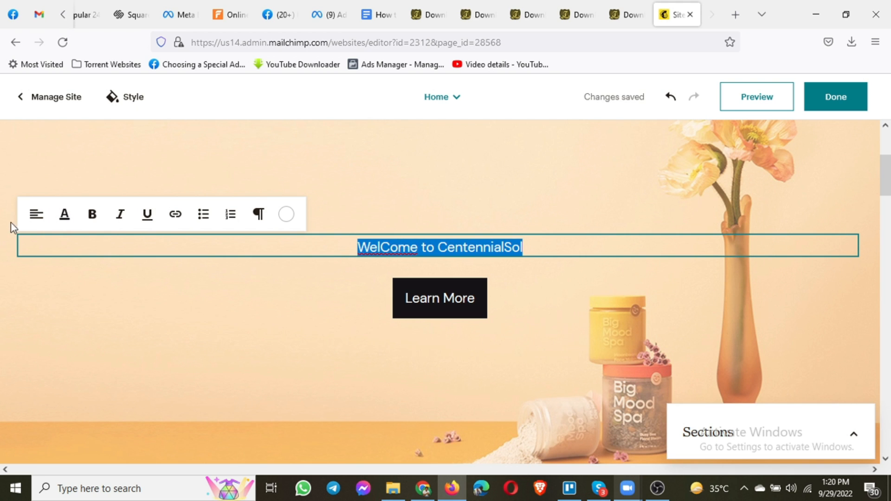
pyautogui.click(36, 216)
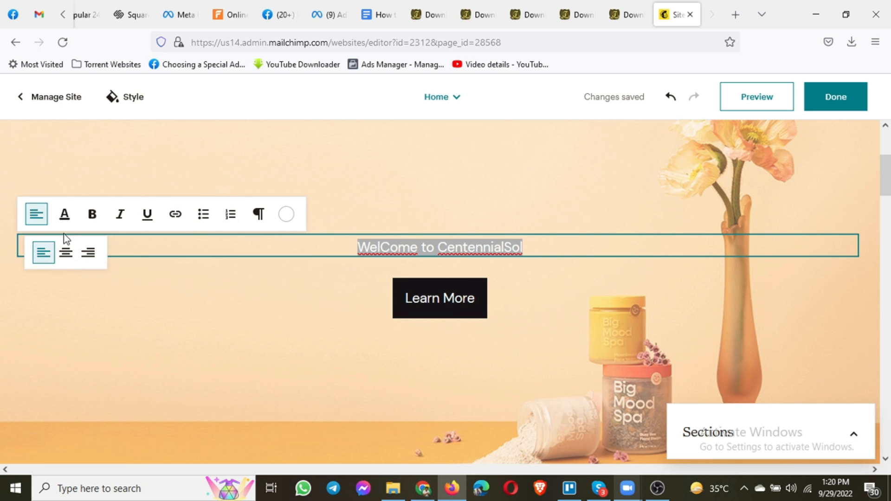
pyautogui.click(67, 222)
pyautogui.click(93, 216)
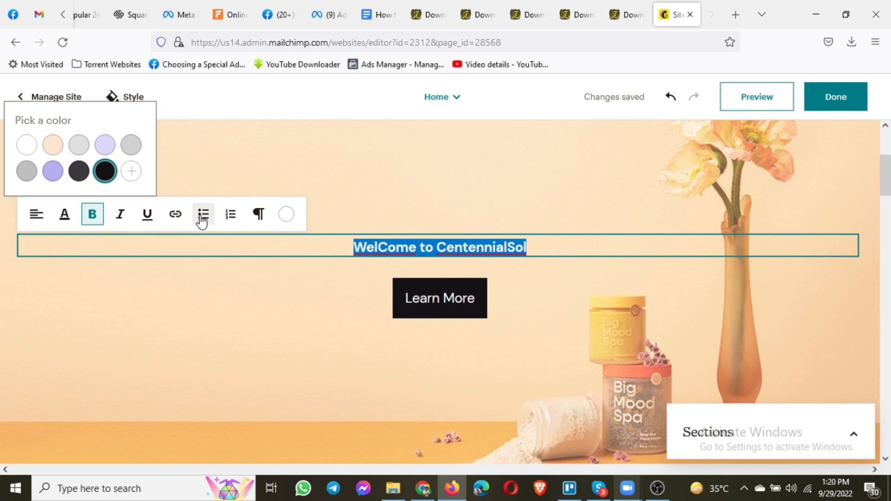
pyautogui.click(293, 285)
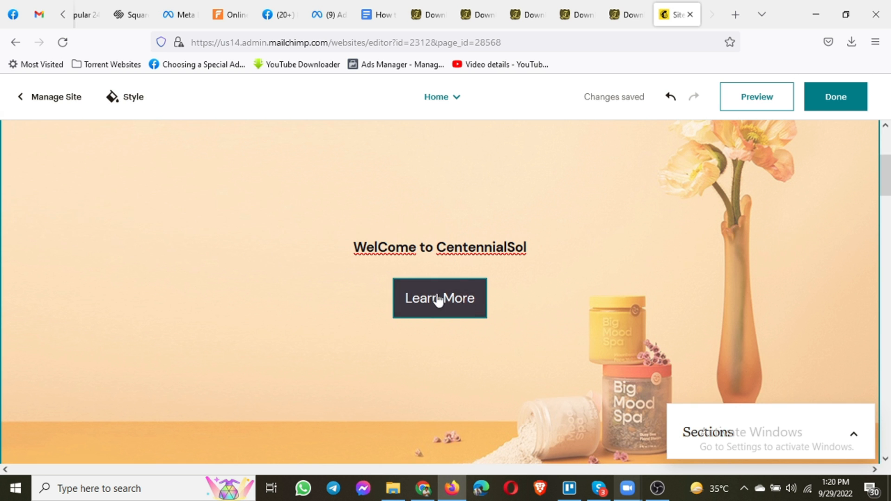
# Set the CentennialSol logo from the Content Studio as the Intro section's background image
pyautogui.click(397, 178)
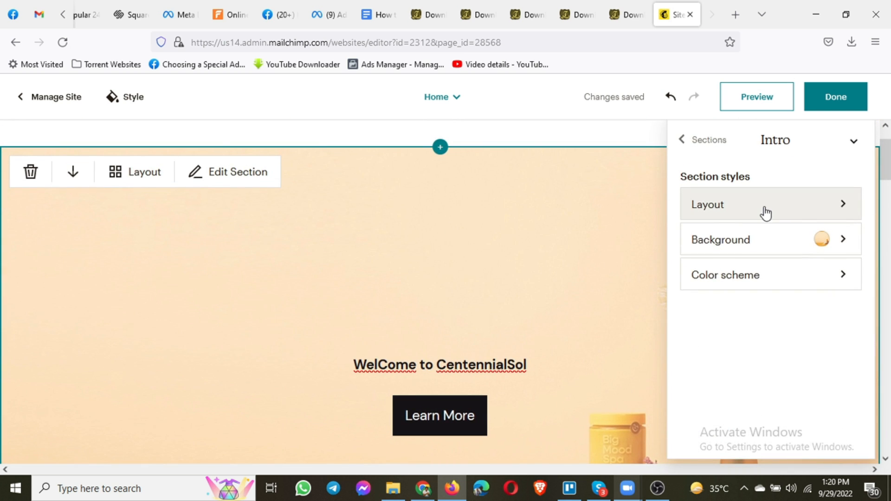
pyautogui.click(848, 239)
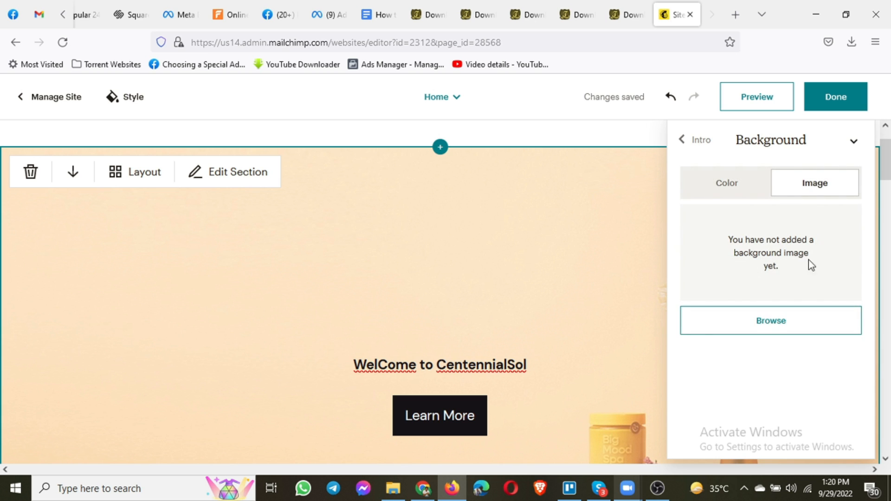
pyautogui.click(768, 323)
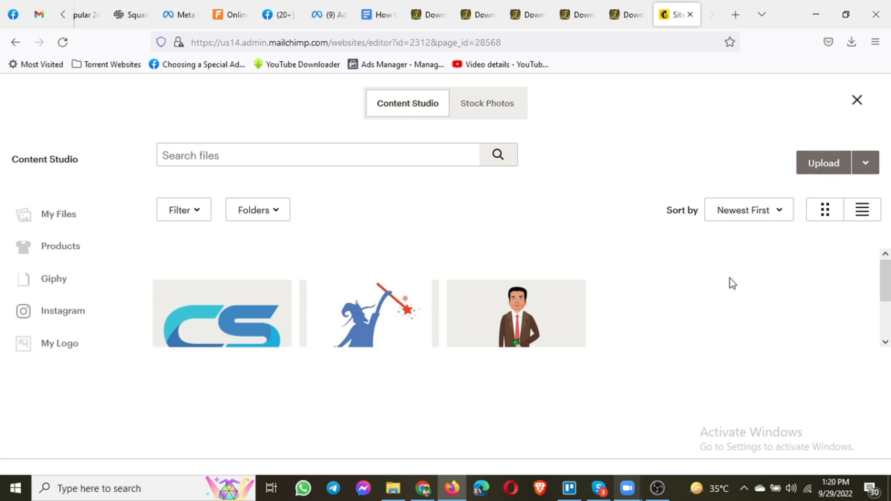
pyautogui.click(236, 325)
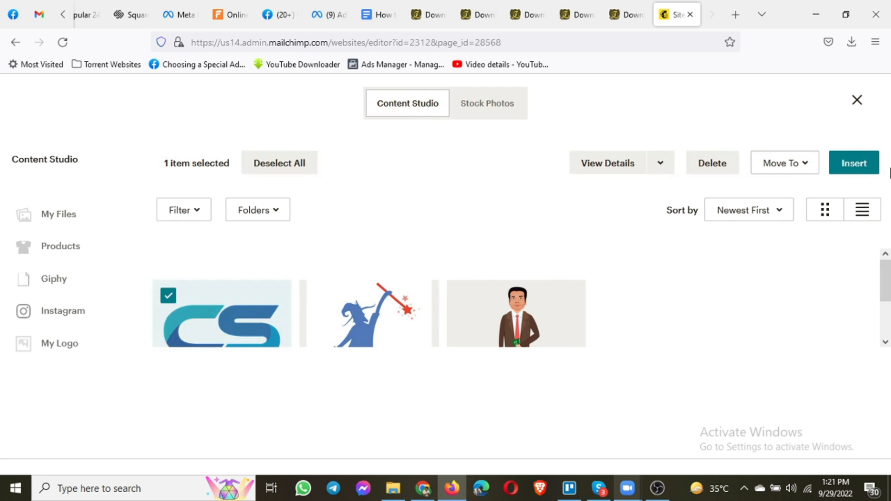
pyautogui.click(860, 167)
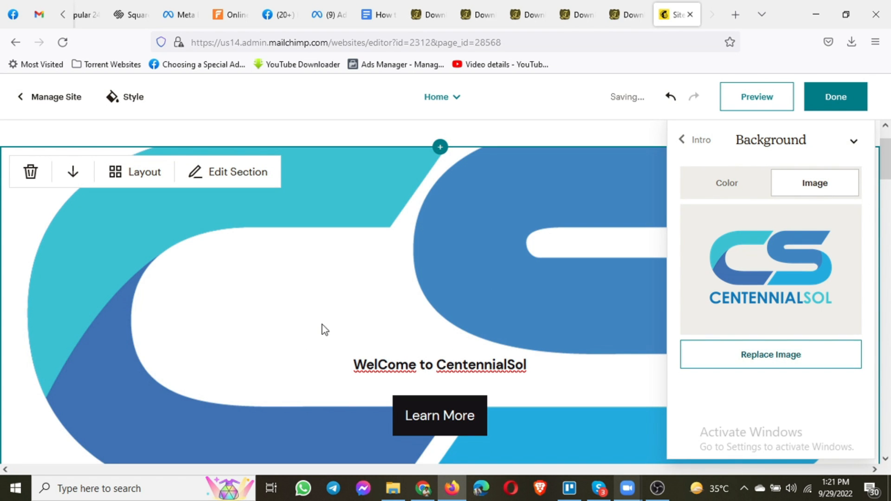
pyautogui.scroll(-4, 246, 294)
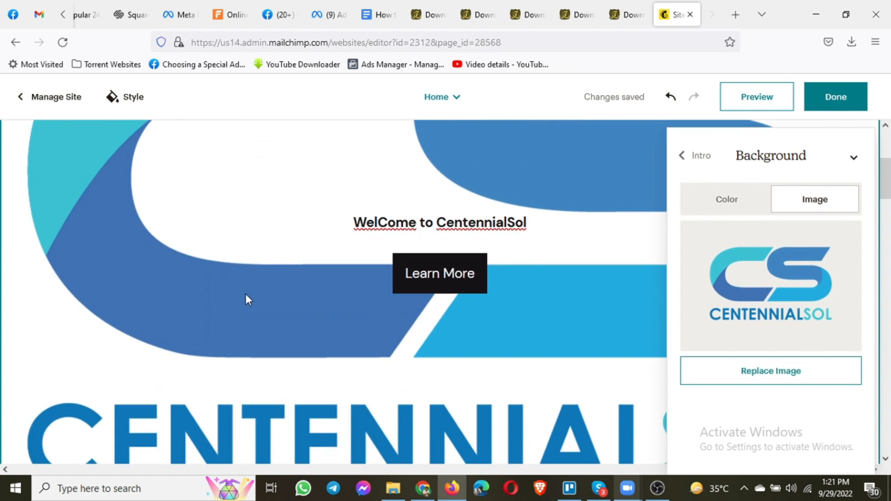
# Change the Intro section's background to a solid color, trying the medium purple and settling on light lavender
pyautogui.click(735, 188)
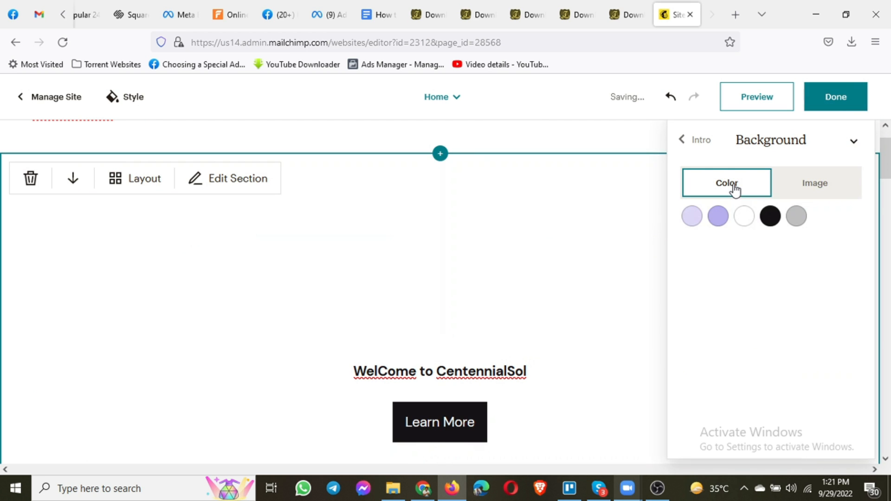
pyautogui.click(719, 217)
pyautogui.click(718, 217)
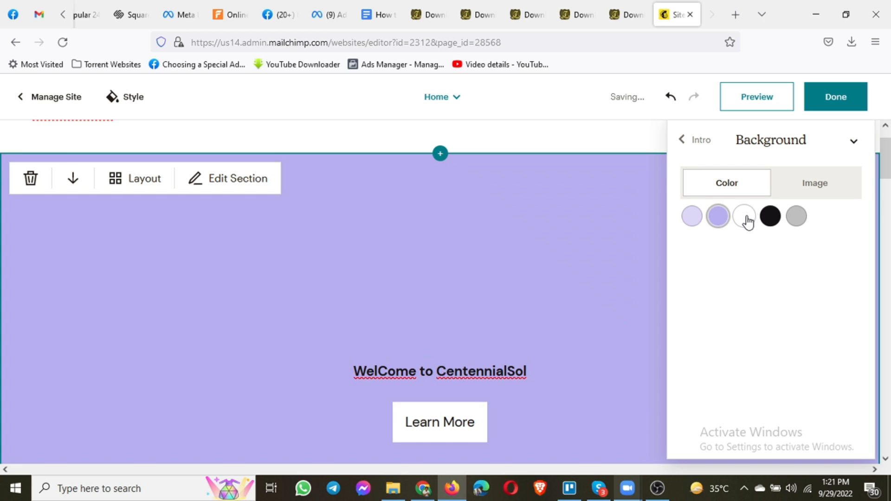
pyautogui.click(694, 222)
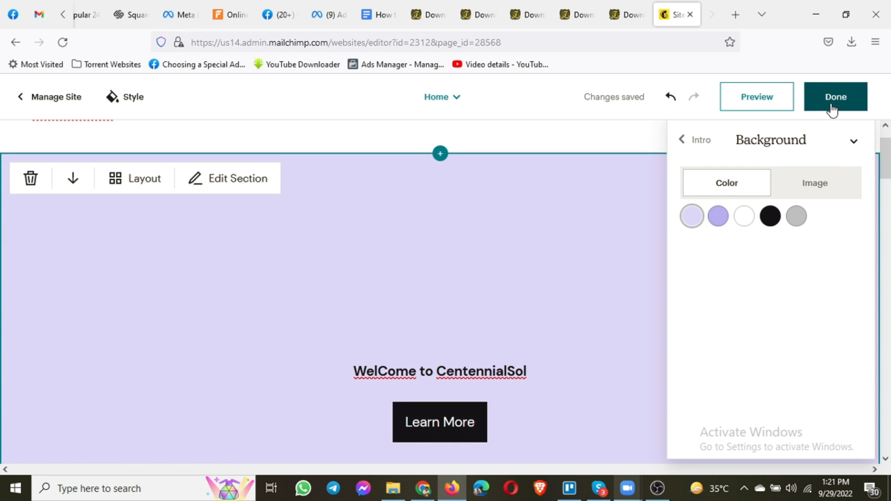
# Switch the Intro section to the layout whose left-aligned headline, paragraph and button overlap a large image
pyautogui.click(683, 139)
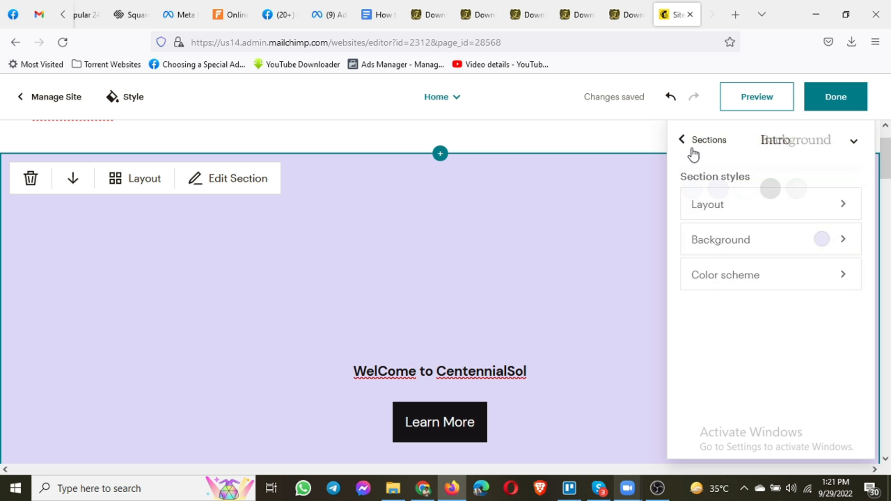
pyautogui.click(747, 218)
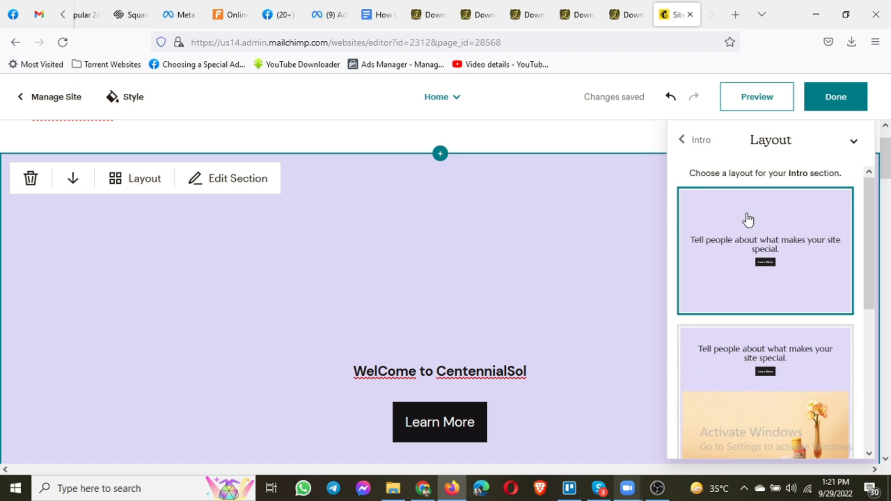
pyautogui.scroll(-3, 740, 328)
pyautogui.scroll(-3, 743, 331)
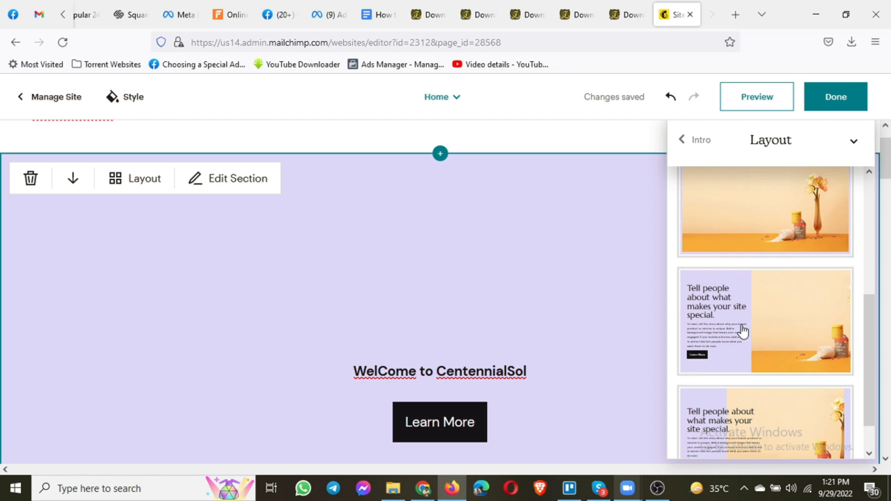
pyautogui.scroll(4, 742, 331)
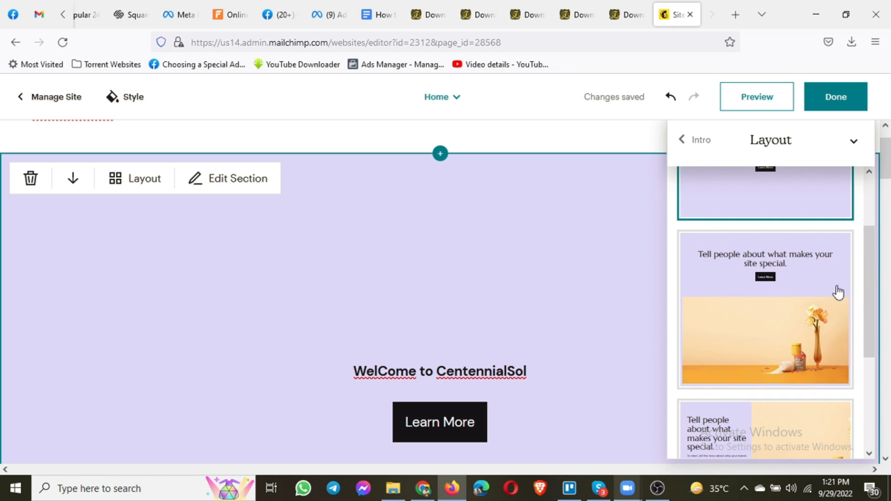
pyautogui.scroll(1, 768, 297)
pyautogui.scroll(2, 811, 247)
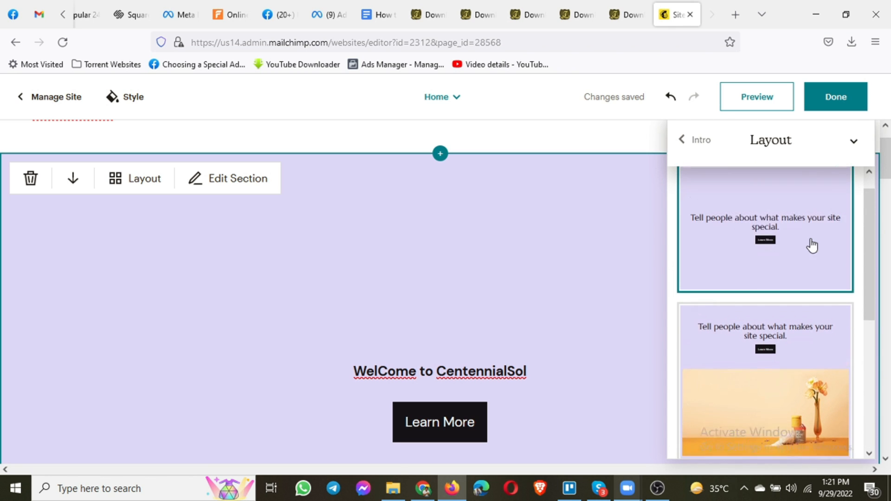
pyautogui.scroll(-3, 772, 252)
pyautogui.scroll(-2, 774, 254)
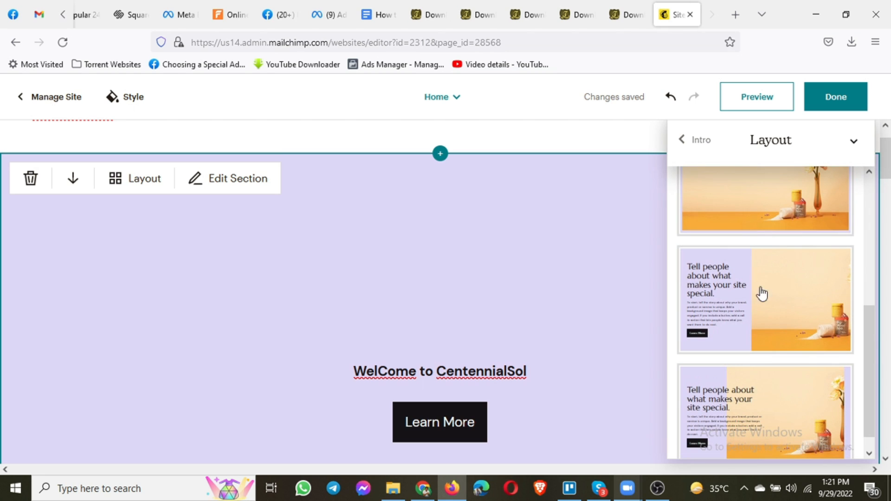
pyautogui.scroll(-1, 777, 328)
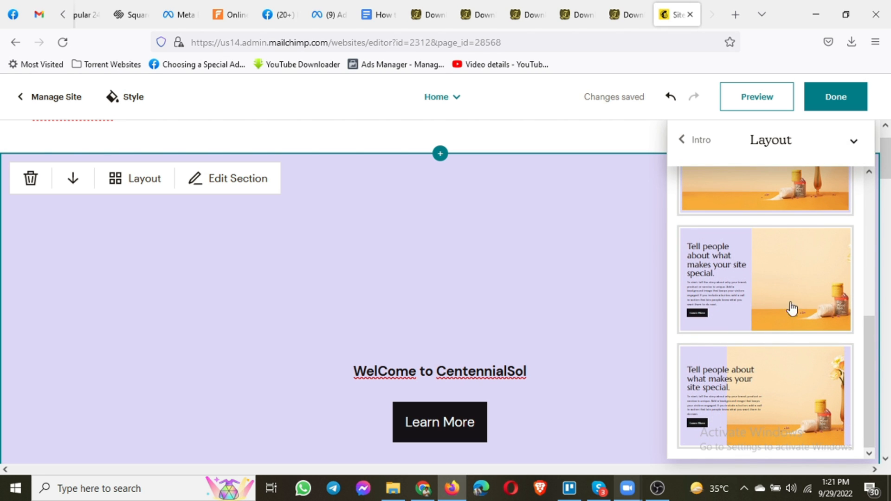
pyautogui.click(784, 392)
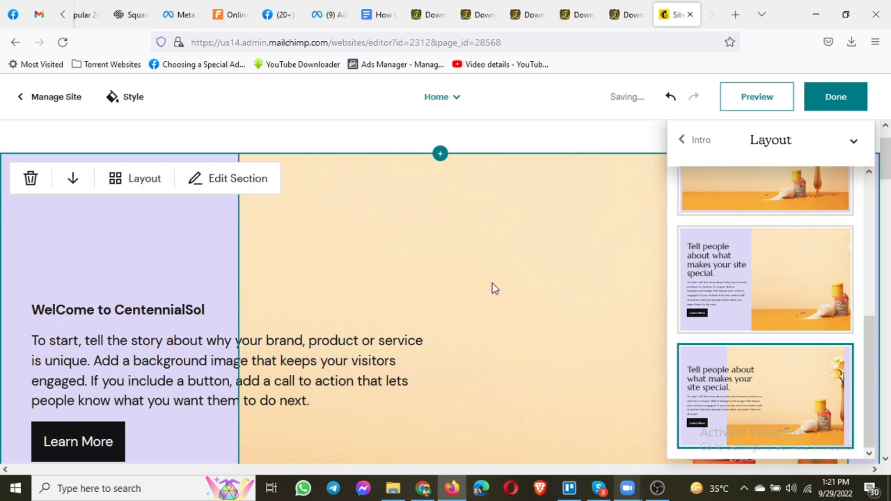
# Review the color schemes available for the Intro section and close the section settings without changing the scheme
pyautogui.click(682, 140)
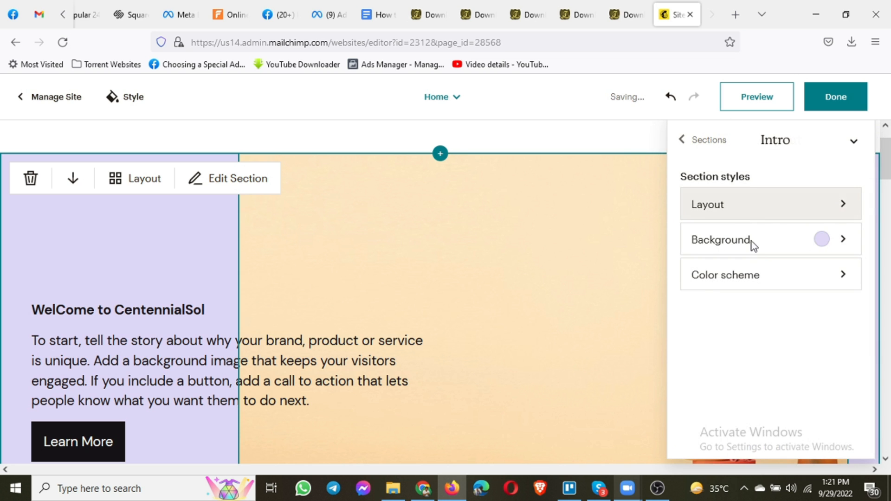
pyautogui.click(748, 288)
pyautogui.scroll(-3, 748, 289)
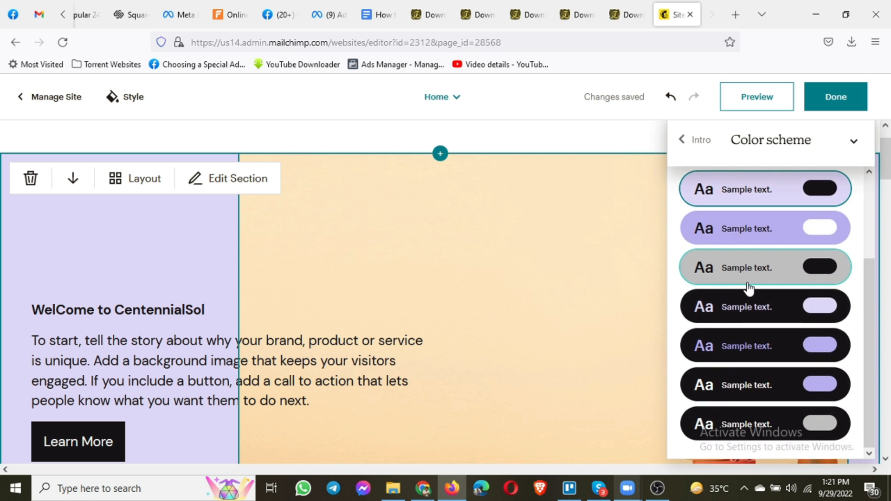
pyautogui.scroll(3, 748, 289)
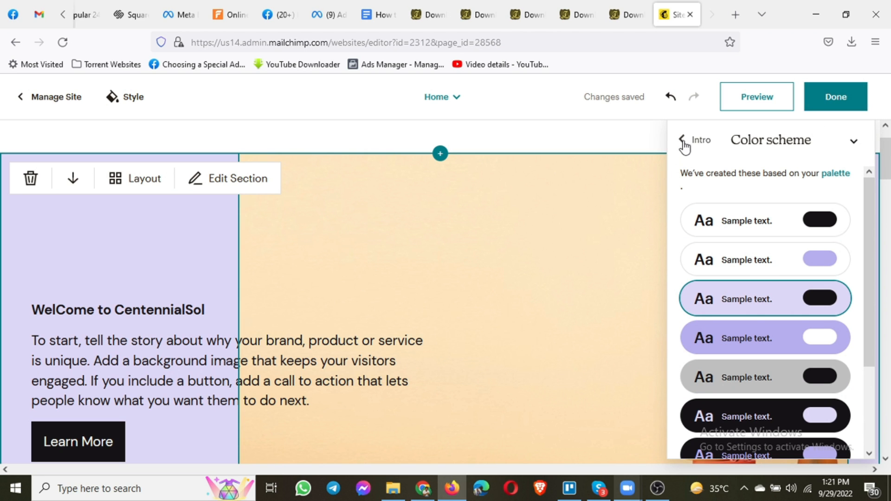
pyautogui.click(854, 141)
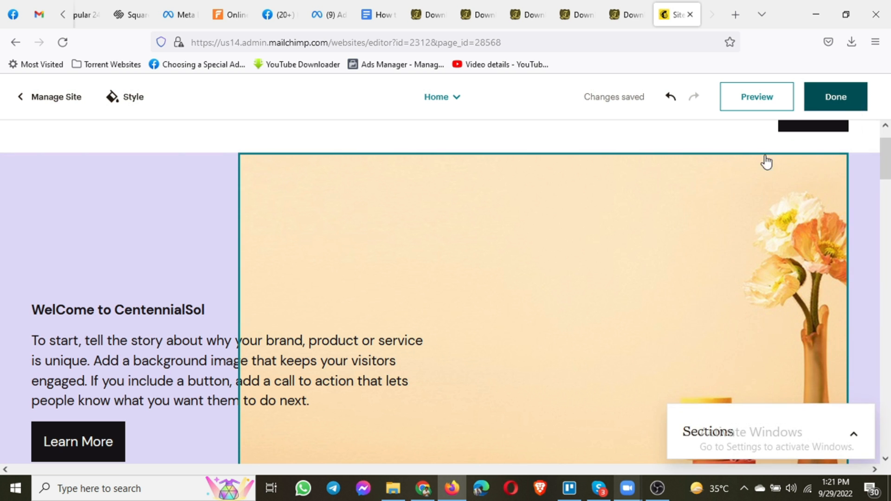
# Examine the home page's Intro text, Learn More button and the "Talk up your brand." sections below it
pyautogui.scroll(-2, 455, 340)
pyautogui.scroll(-2, 458, 345)
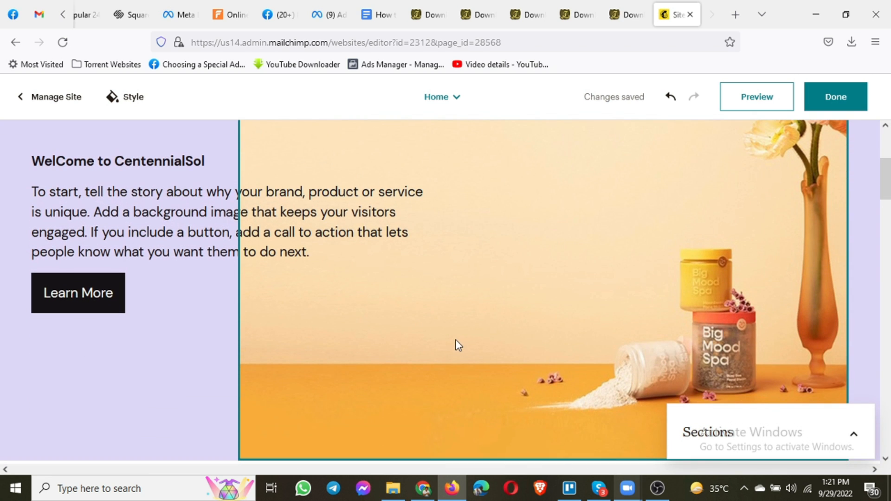
pyautogui.scroll(1, 445, 341)
pyautogui.click(208, 260)
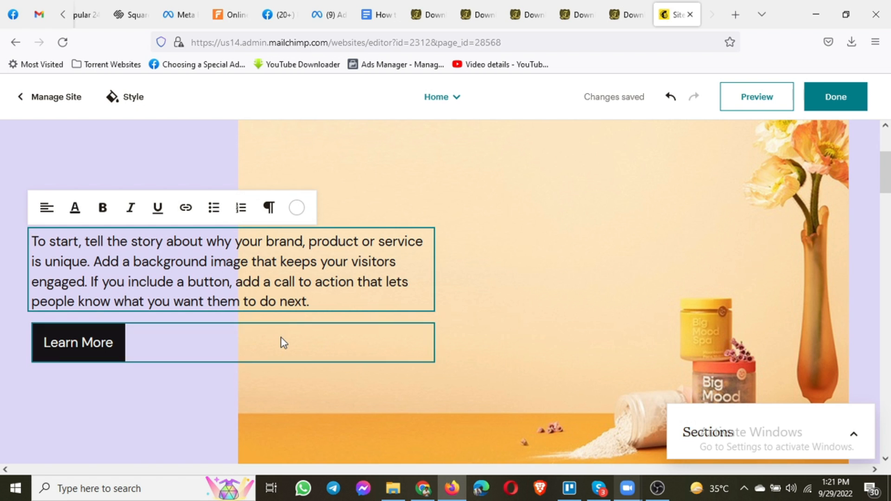
pyautogui.click(90, 355)
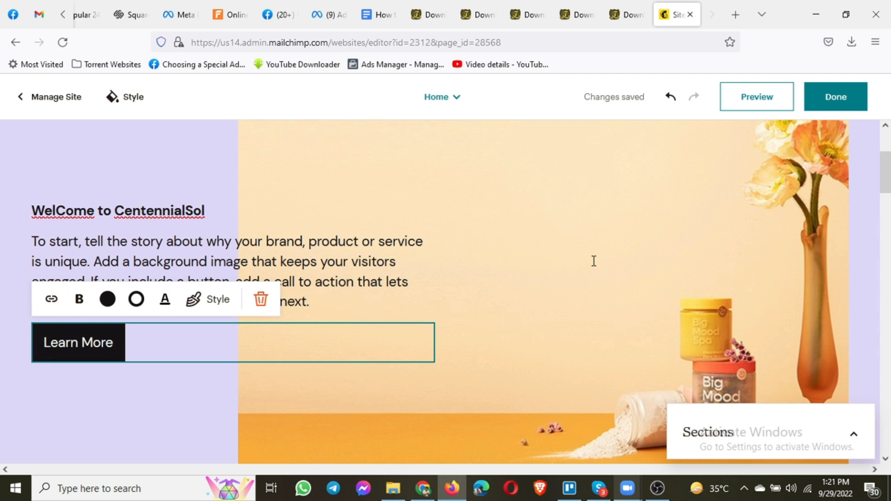
pyautogui.scroll(-10, 592, 261)
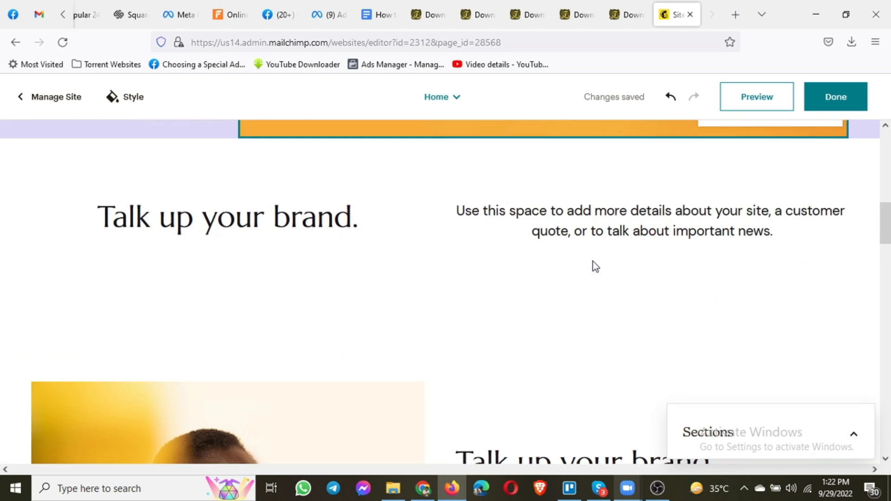
pyautogui.scroll(3, 332, 271)
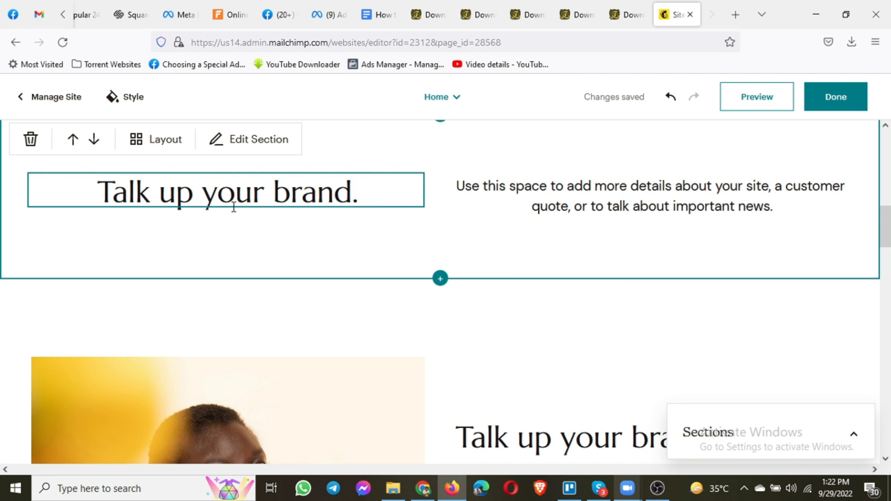
pyautogui.scroll(-3, 504, 288)
pyautogui.scroll(-12, 495, 320)
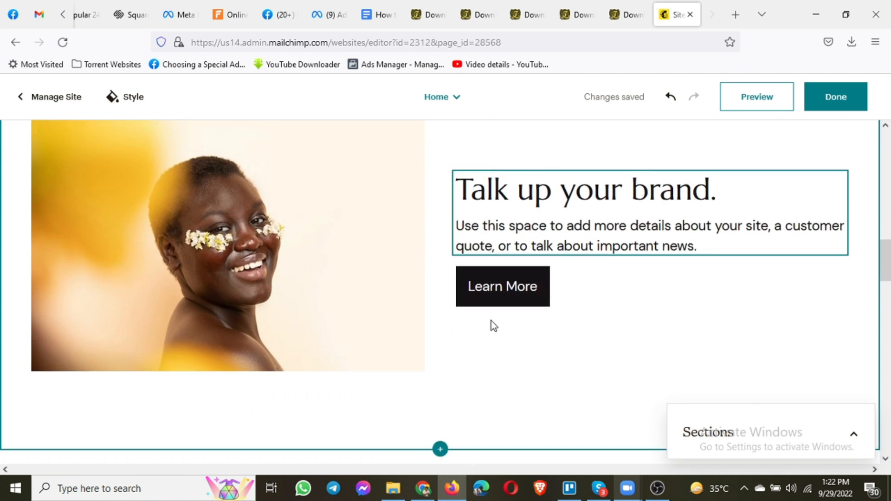
pyautogui.scroll(-14, 494, 317)
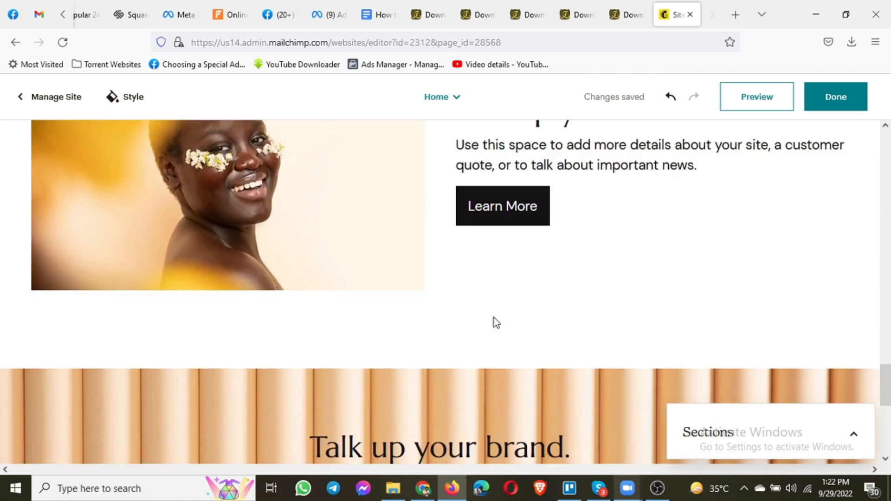
pyautogui.scroll(6, 494, 317)
pyautogui.scroll(10, 494, 318)
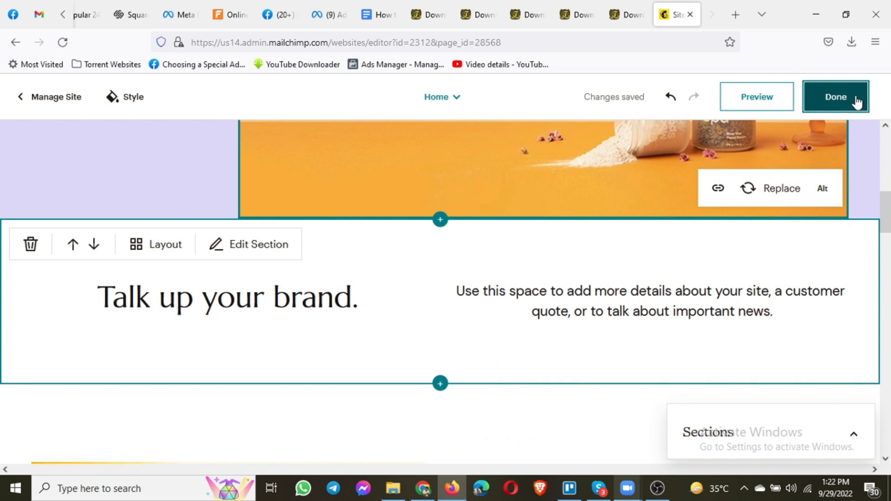
# Finish editing the home page and leave the site unpublished for now, returning to the website dashboard
pyautogui.click(833, 96)
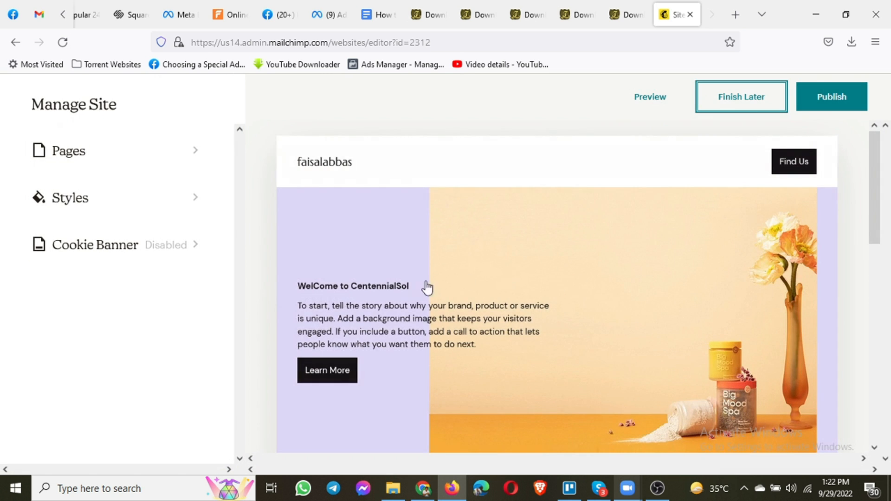
pyautogui.moveTo(489, 384)
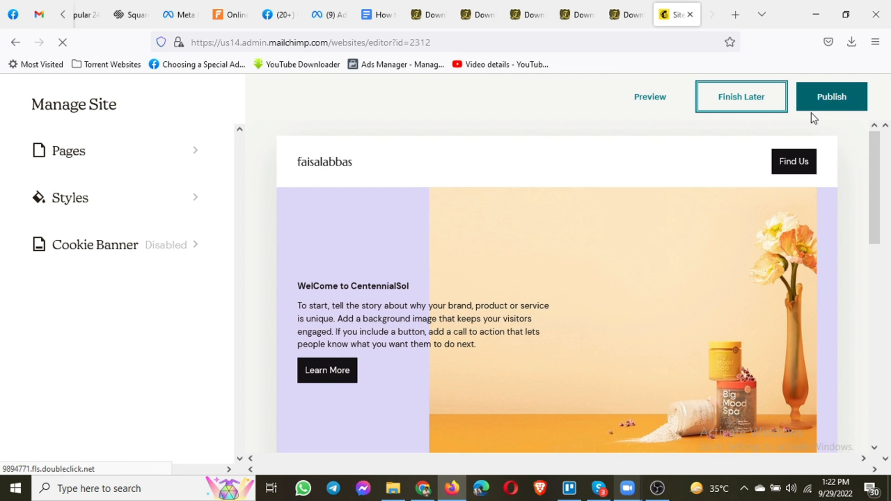
pyautogui.click(733, 98)
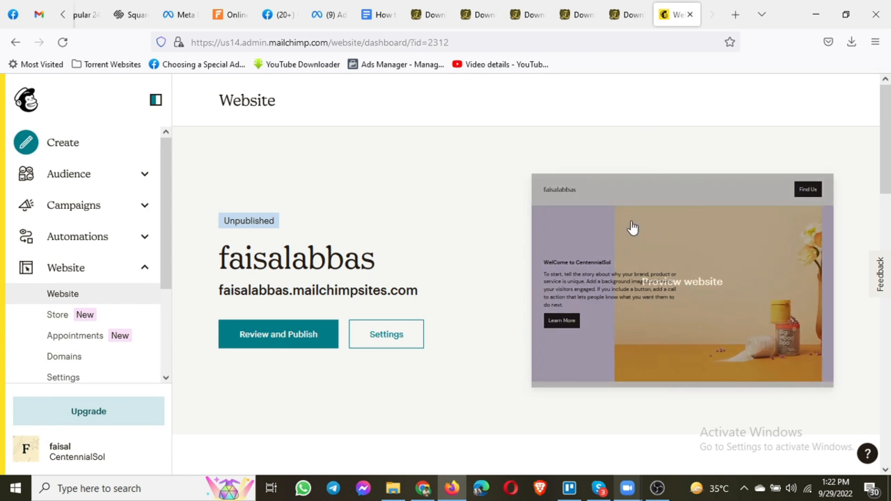
# Start setting up appointments from the "Start offering services" offer on the website dashboard
pyautogui.scroll(-8, 612, 255)
pyautogui.scroll(-3, 613, 257)
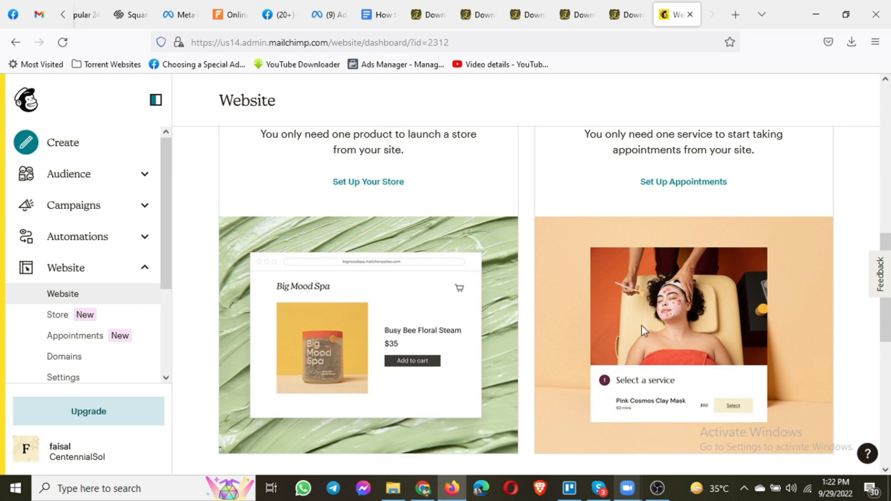
pyautogui.scroll(2, 788, 343)
pyautogui.scroll(2, 787, 338)
pyautogui.scroll(-2, 787, 339)
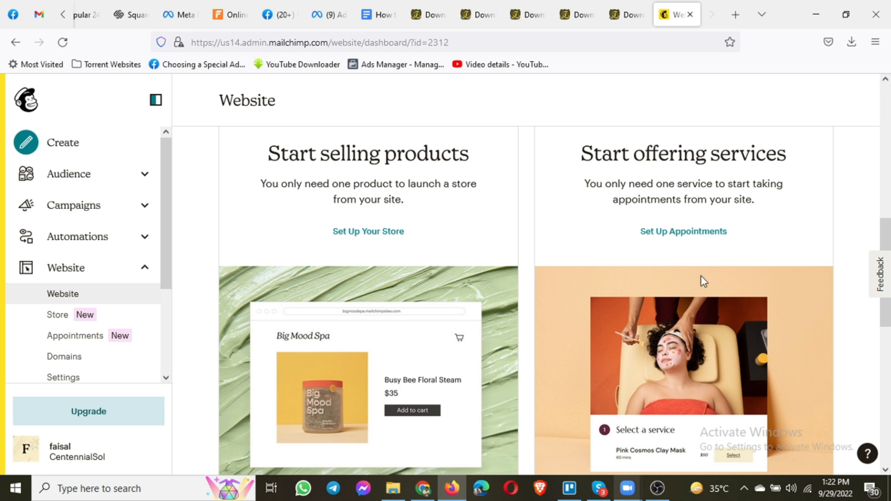
pyautogui.click(675, 232)
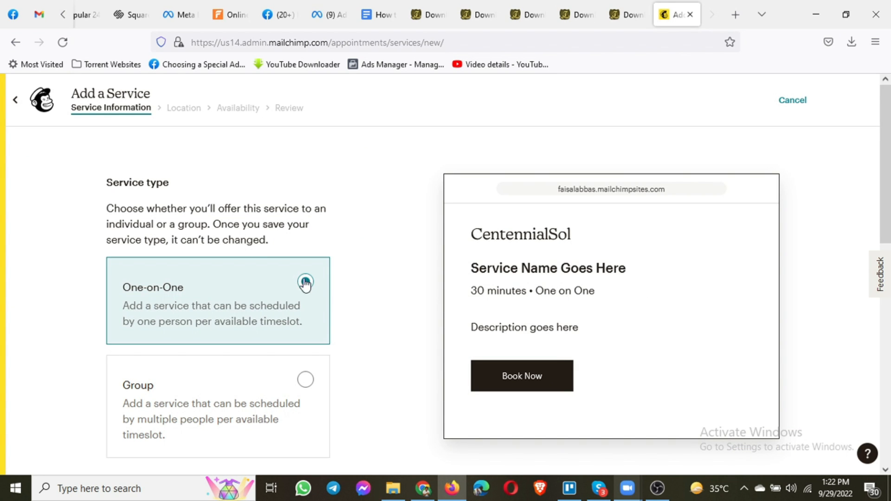
# Keep the One-on-One service type and name the service "Facebook Ads Consultation Call"
pyautogui.scroll(-1, 207, 204)
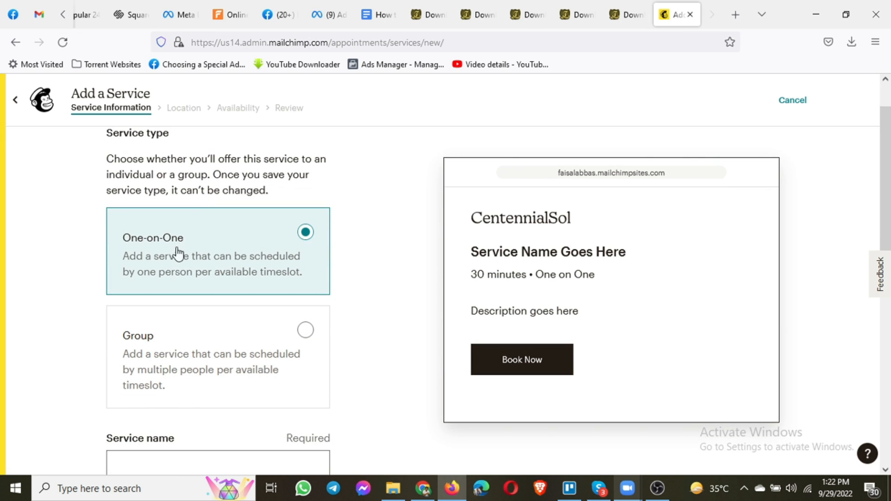
pyautogui.scroll(-3, 249, 353)
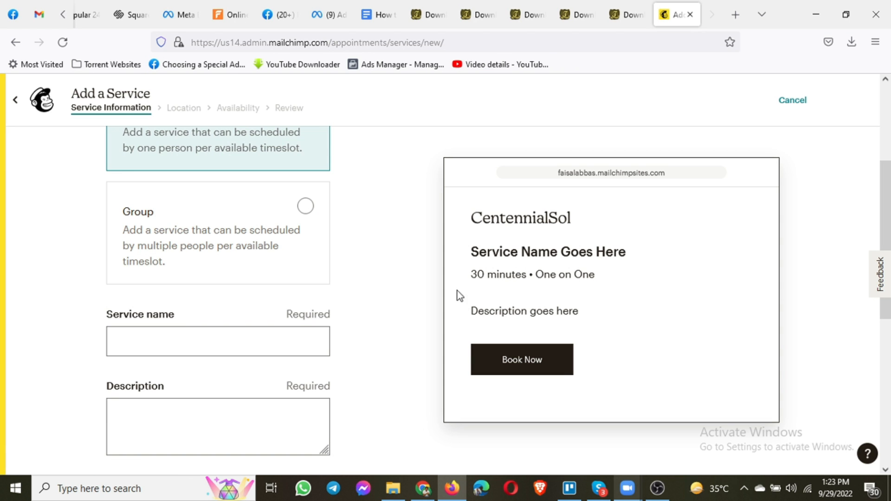
pyautogui.scroll(2, 209, 241)
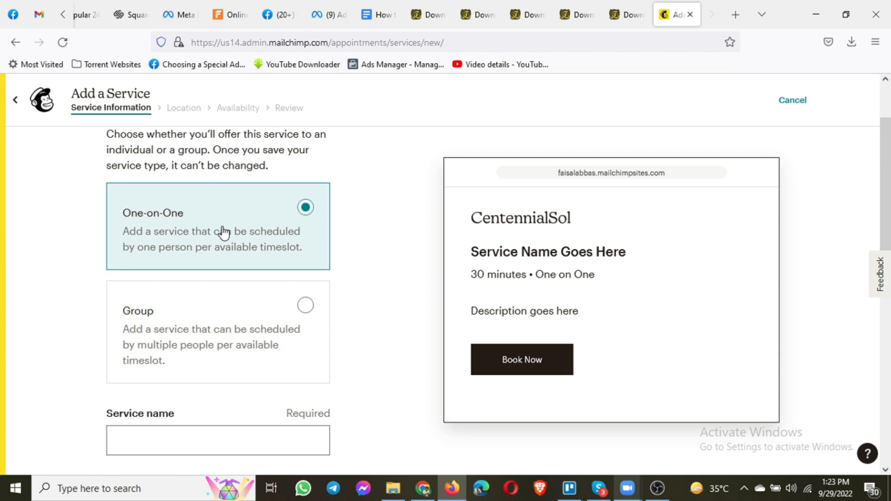
pyautogui.scroll(-4, 223, 232)
pyautogui.click(215, 262)
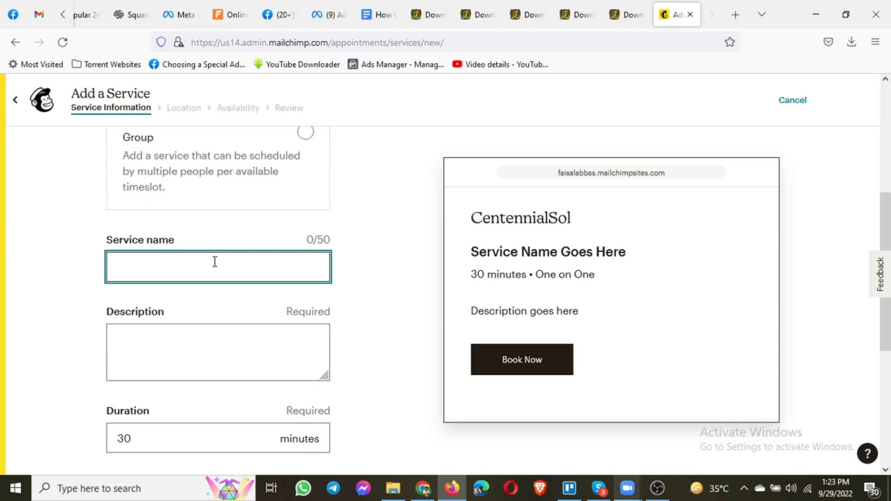
pyautogui.write('Faceboo')
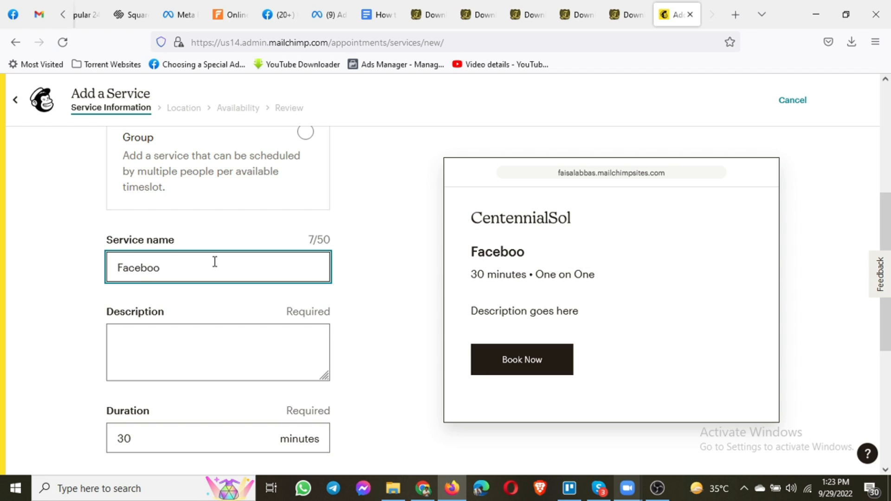
pyautogui.write('k Ads Consu')
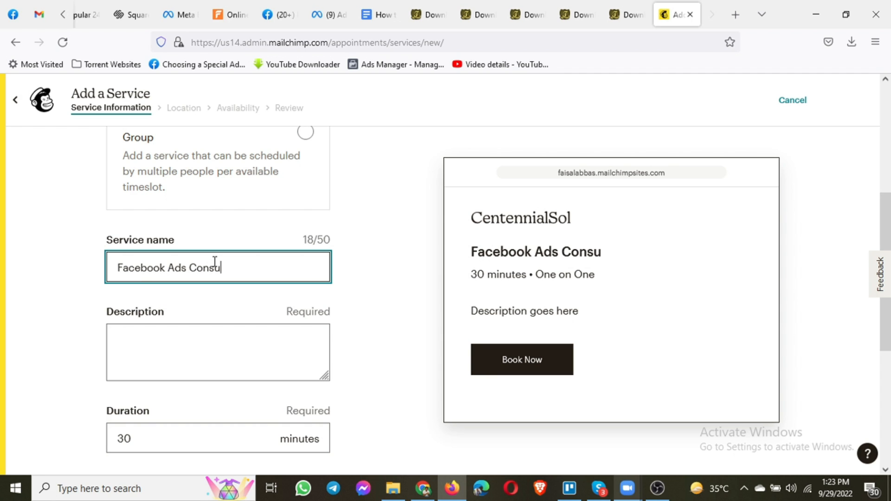
pyautogui.write('ltation Call')
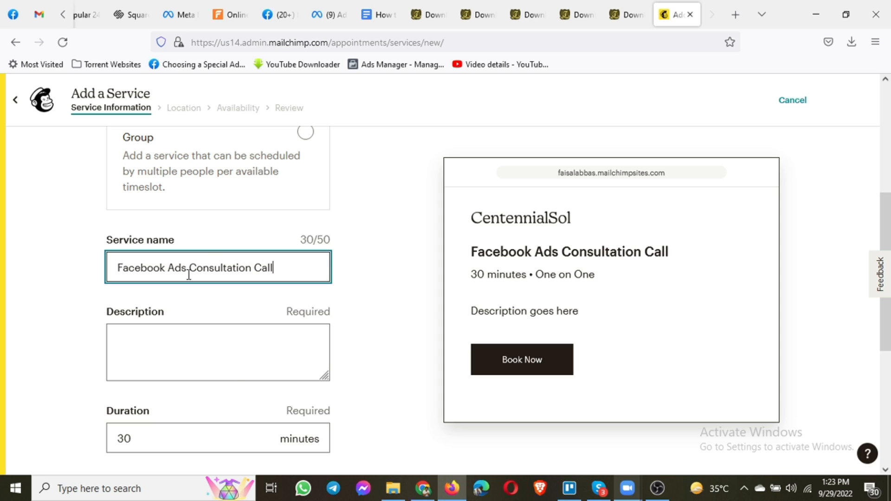
# Enter "This will be One on One Session." as the service description
pyautogui.click(234, 383)
pyautogui.click(246, 364)
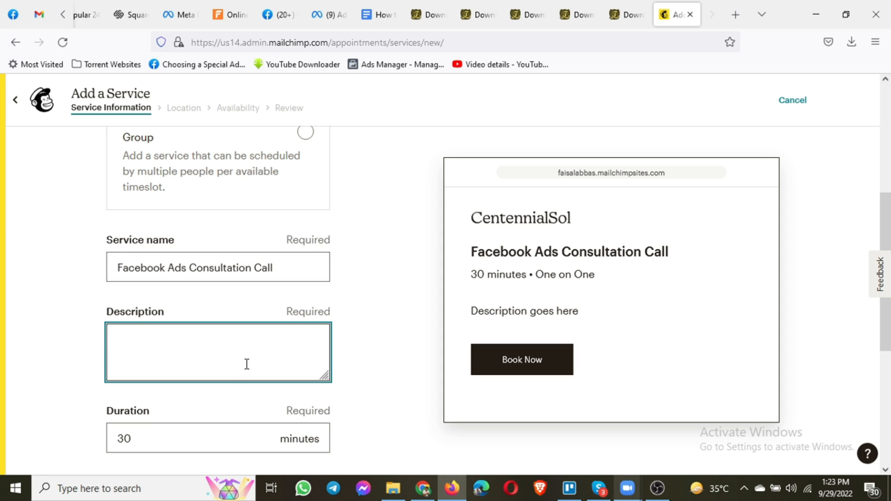
pyautogui.write('This will be ')
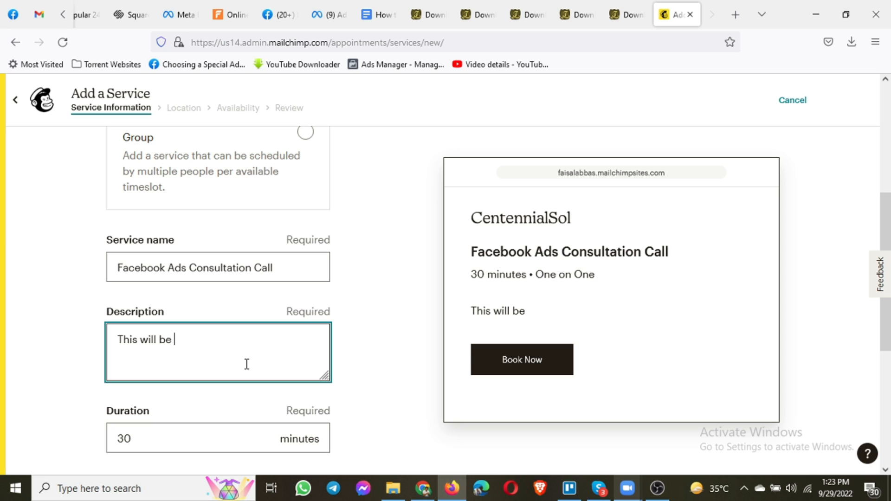
pyautogui.write('One on One Session.')
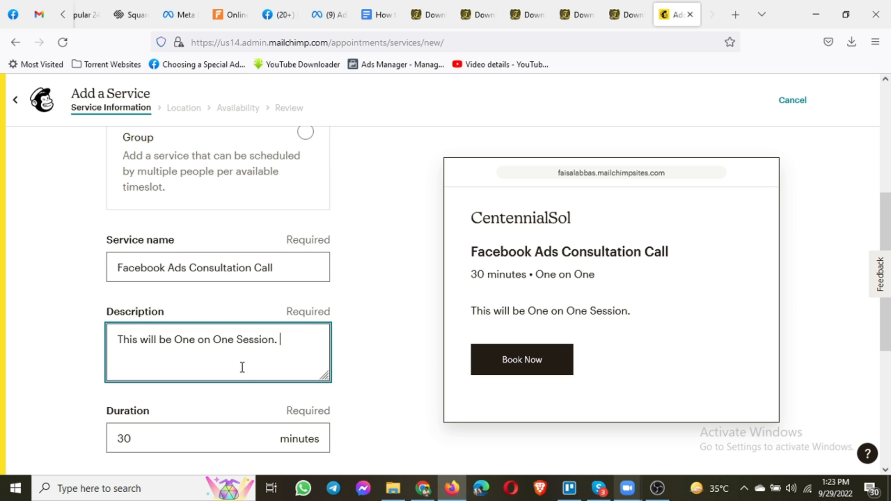
# Set the service's duration to 60 minutes and its price to $50
pyautogui.scroll(-1, 205, 384)
pyautogui.doubleClick(115, 386)
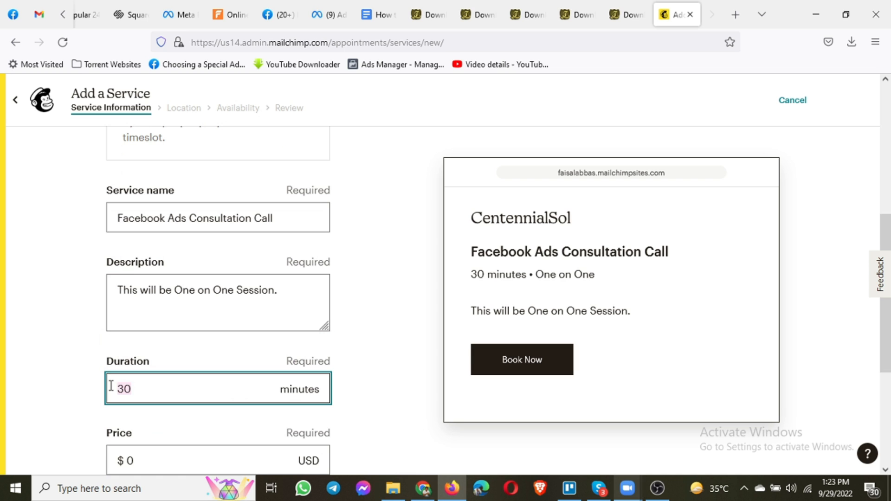
pyautogui.write('60')
pyautogui.click(51, 411)
pyautogui.scroll(-3, 51, 410)
pyautogui.doubleClick(109, 335)
pyautogui.write('50')
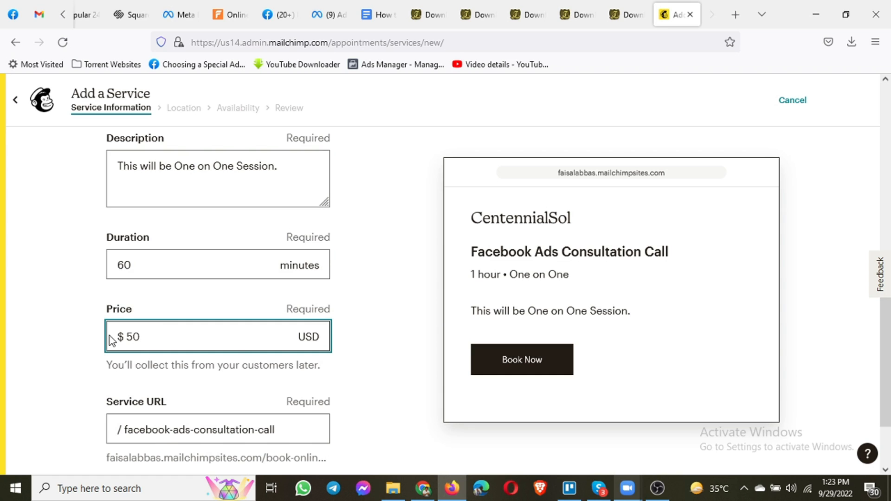
pyautogui.click(65, 386)
# Keep the service URL "facebook-ads-consultation-call" and continue to the location stage
pyautogui.scroll(-2, 65, 386)
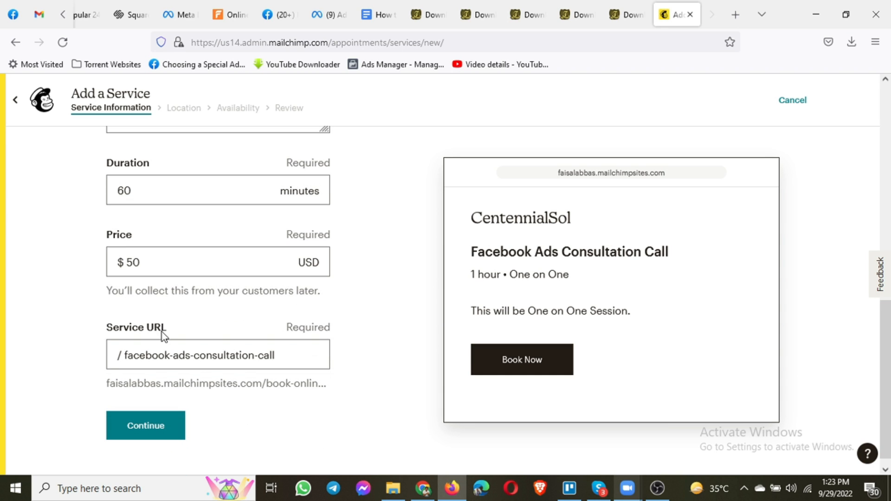
pyautogui.click(184, 356)
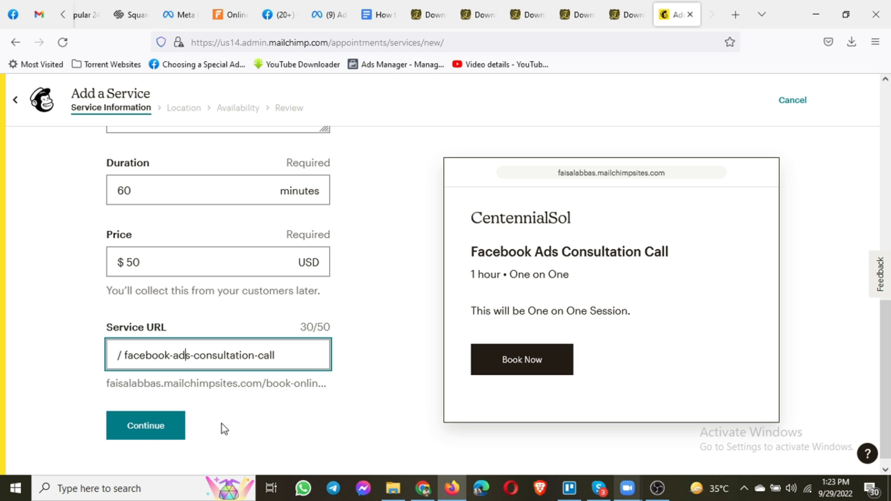
pyautogui.click(138, 435)
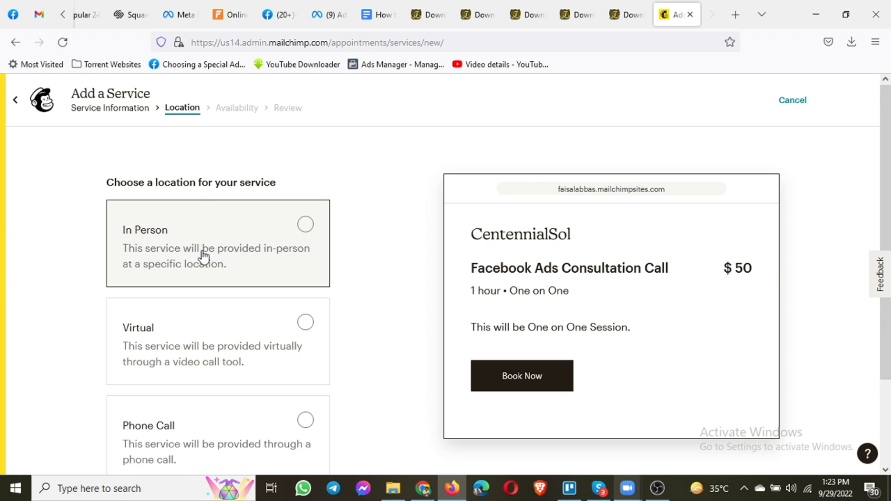
# Choose Virtual as the location for the service
pyautogui.scroll(-1, 203, 253)
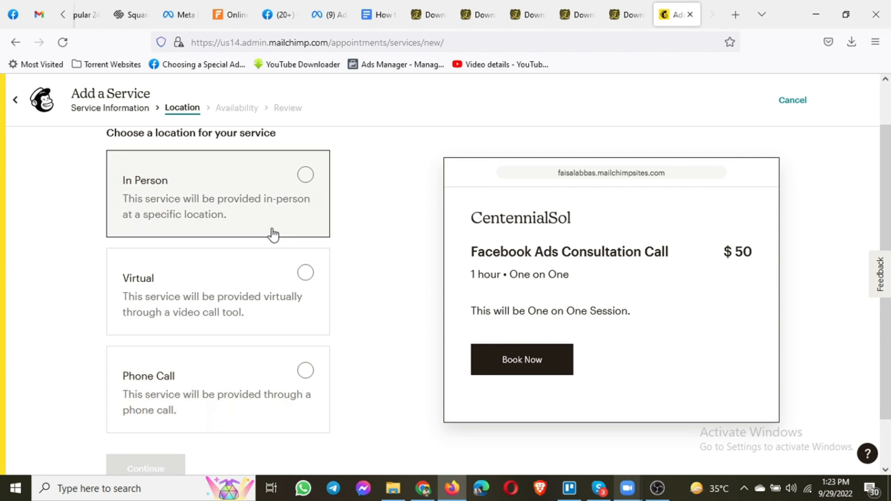
pyautogui.click(277, 294)
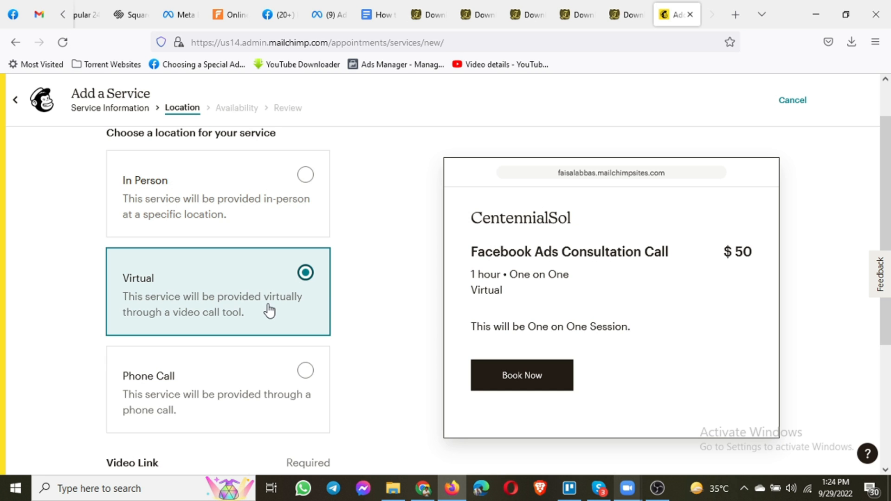
pyautogui.scroll(-2, 269, 310)
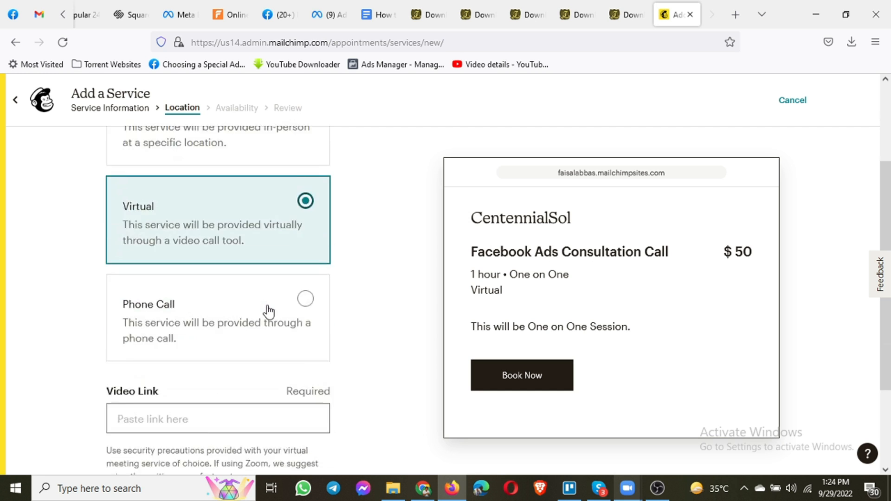
# Enter the personal Calendly page address as the video link and continue to the availability stage
pyautogui.click(226, 368)
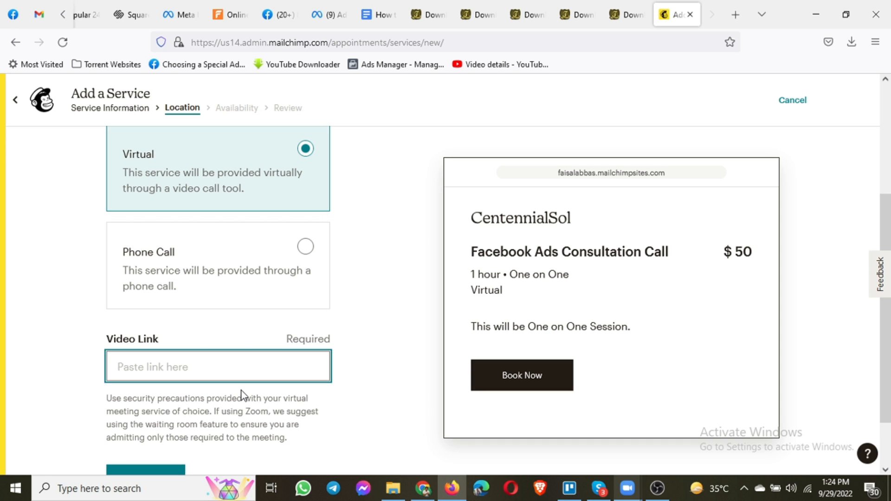
pyautogui.write('calendlyco')
pyautogui.press('BackSpace')
pyautogui.press('BackSpace')
pyautogui.write('.omcom/faisalabbas')
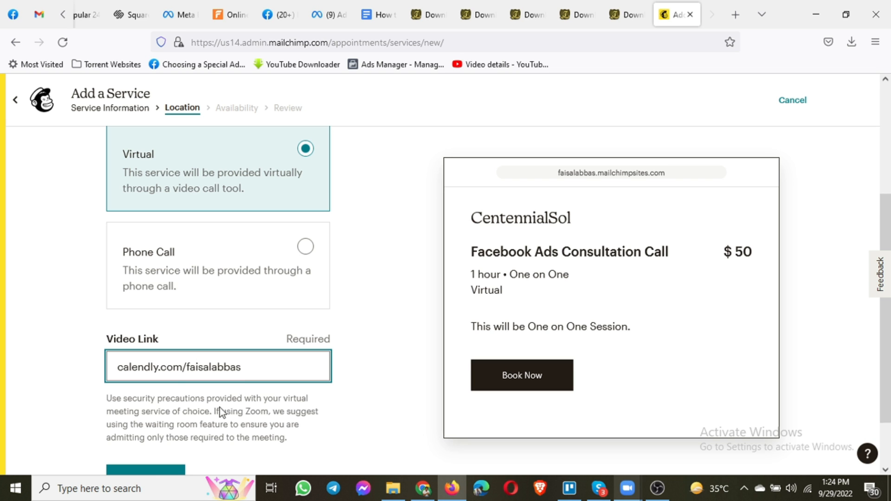
pyautogui.scroll(-2, 219, 407)
pyautogui.click(169, 416)
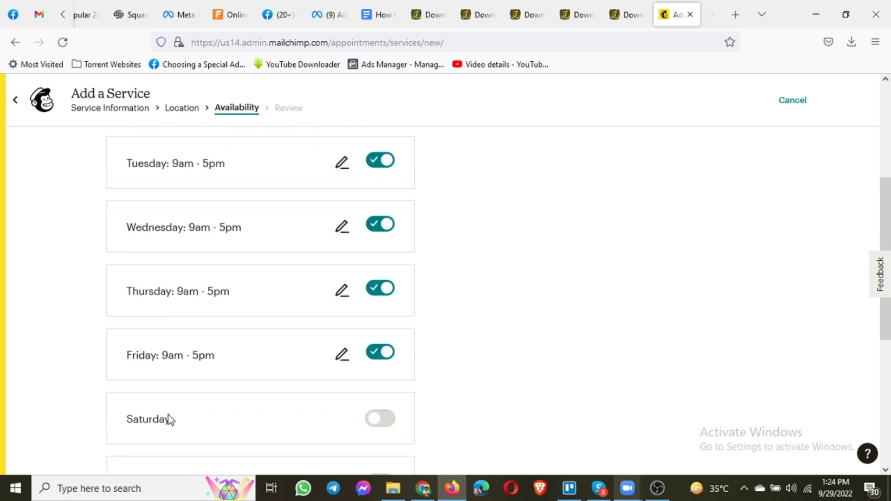
# Examine the daily appointment hours from Monday to Sunday and the additional availability options
pyautogui.scroll(-2, 171, 318)
pyautogui.scroll(-2, 171, 319)
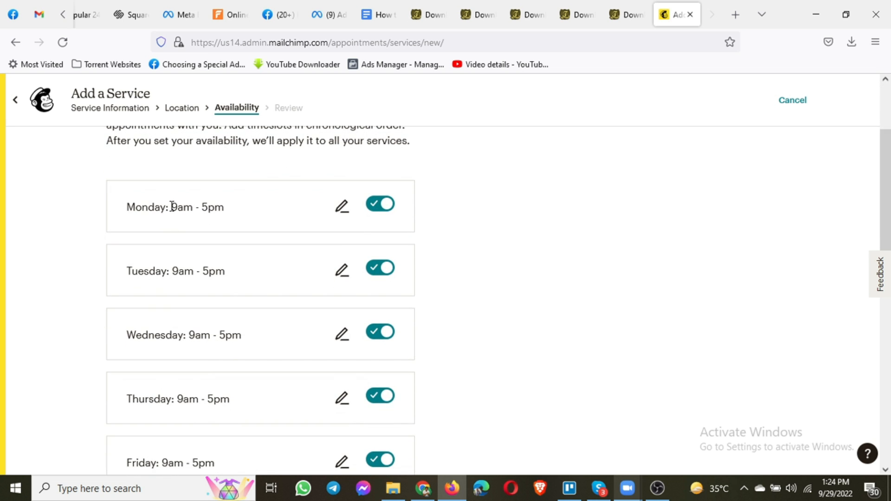
pyautogui.scroll(-1, 266, 295)
pyautogui.scroll(-7, 268, 299)
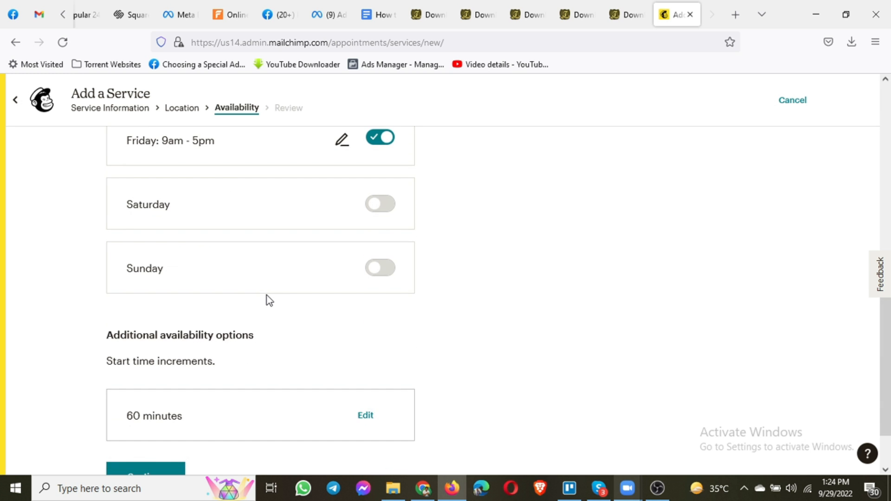
pyautogui.scroll(5, 269, 300)
pyautogui.scroll(3, 268, 300)
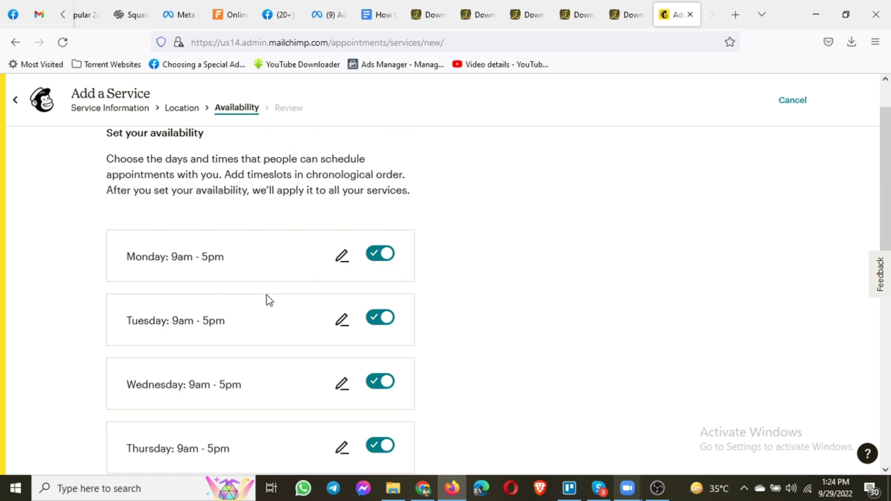
pyautogui.scroll(1, 267, 299)
pyautogui.scroll(-2, 250, 292)
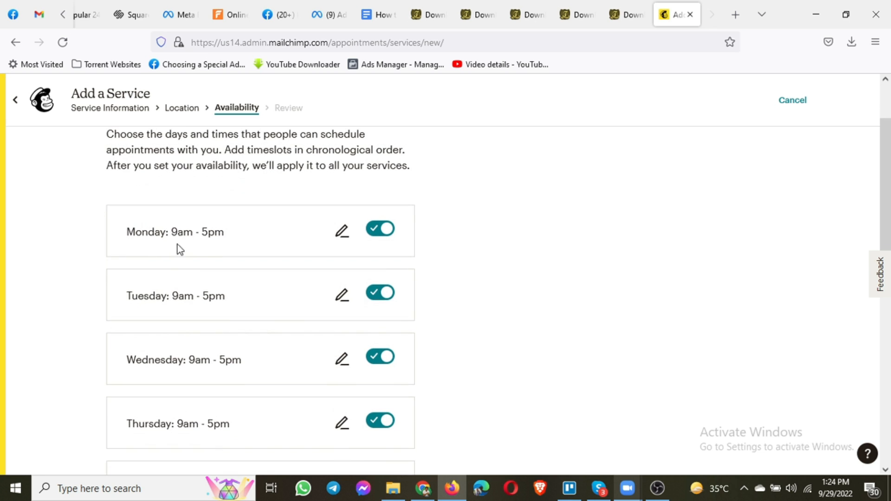
pyautogui.scroll(-3, 290, 313)
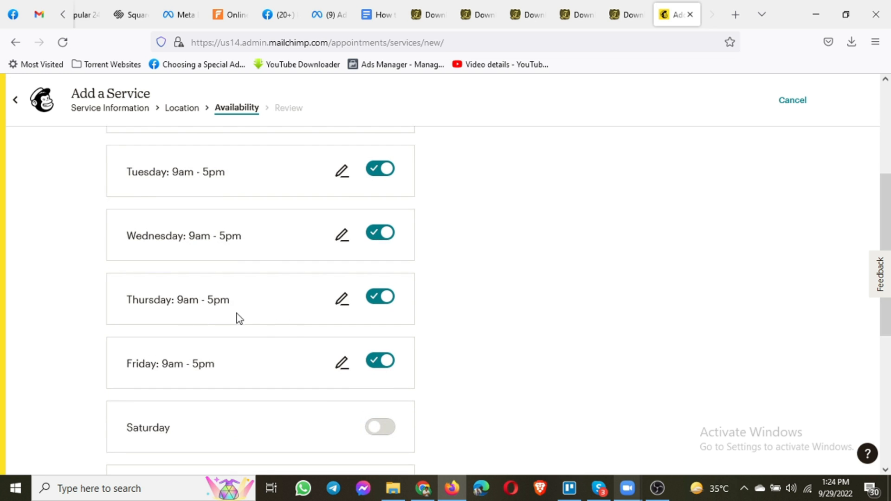
# Add a second timeslot to Friday's appointment hours and end the first timeslot at 12:45pm
pyautogui.scroll(-2, 251, 332)
pyautogui.click(342, 290)
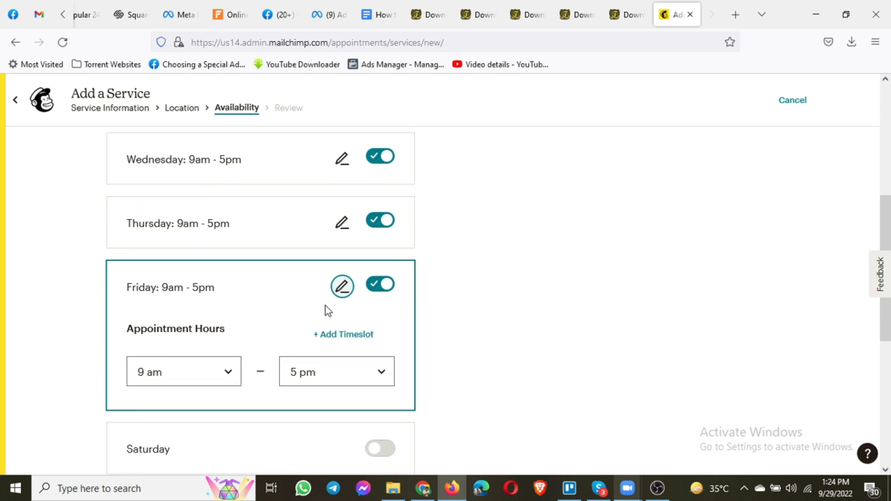
pyautogui.scroll(-2, 325, 306)
pyautogui.click(342, 265)
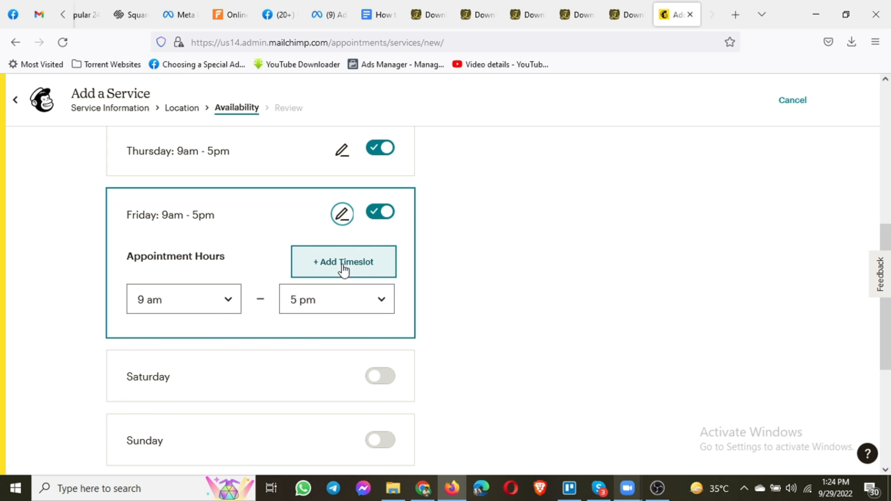
pyautogui.click(339, 299)
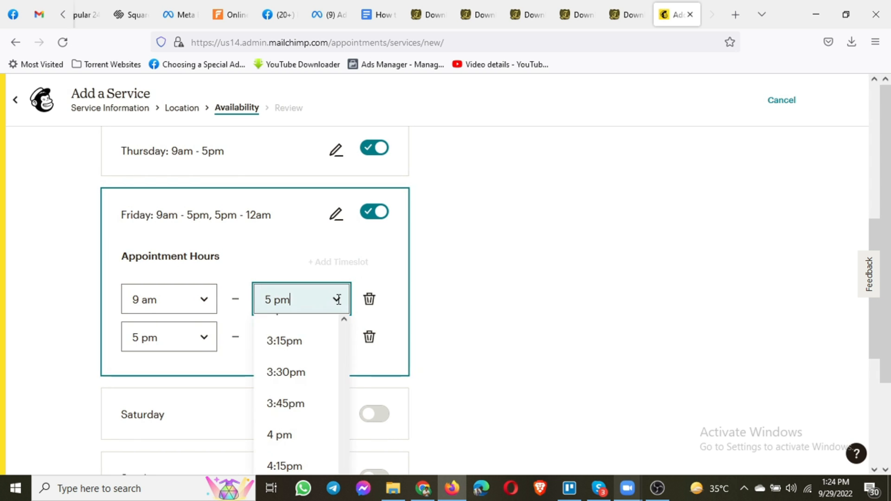
pyautogui.scroll(-2, 294, 381)
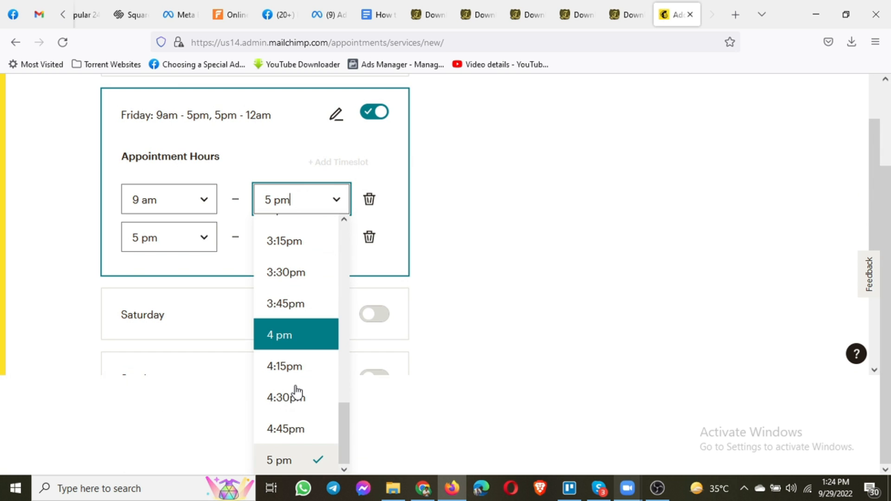
pyautogui.scroll(5, 308, 293)
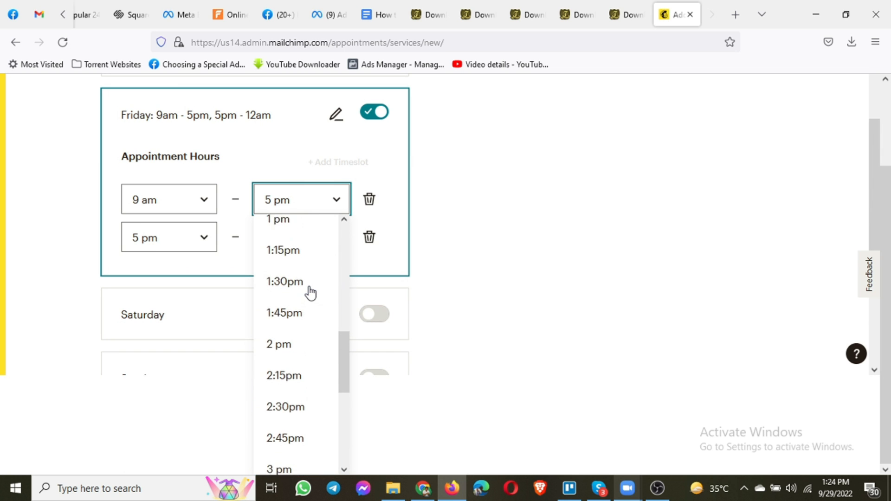
pyautogui.scroll(3, 310, 293)
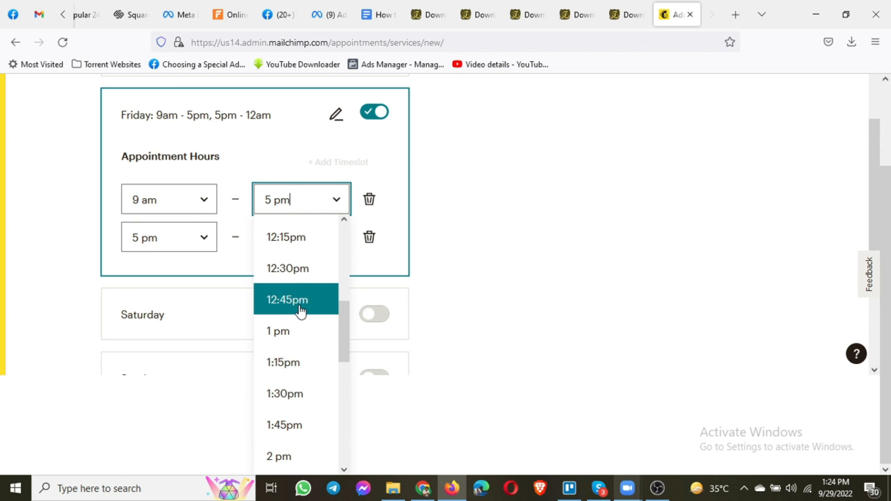
pyautogui.click(301, 312)
# Set Friday's second timeslot to run from 2 pm to 5 pm
pyautogui.click(157, 341)
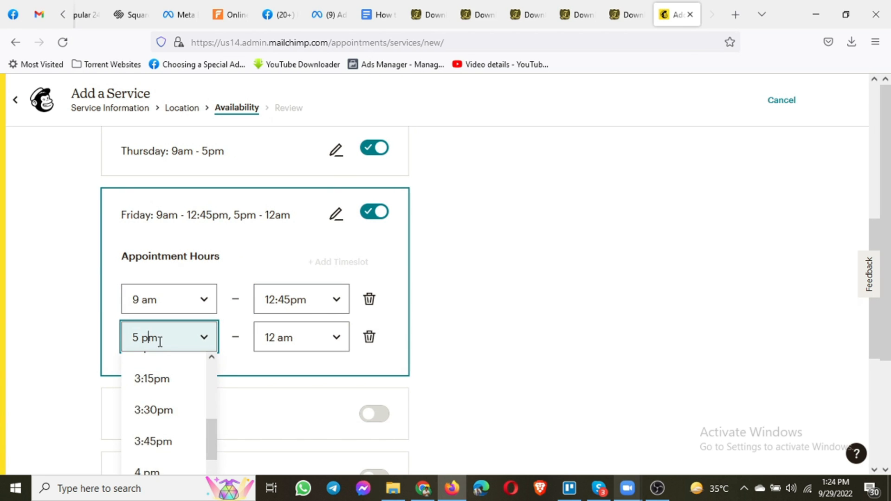
pyautogui.scroll(5, 171, 405)
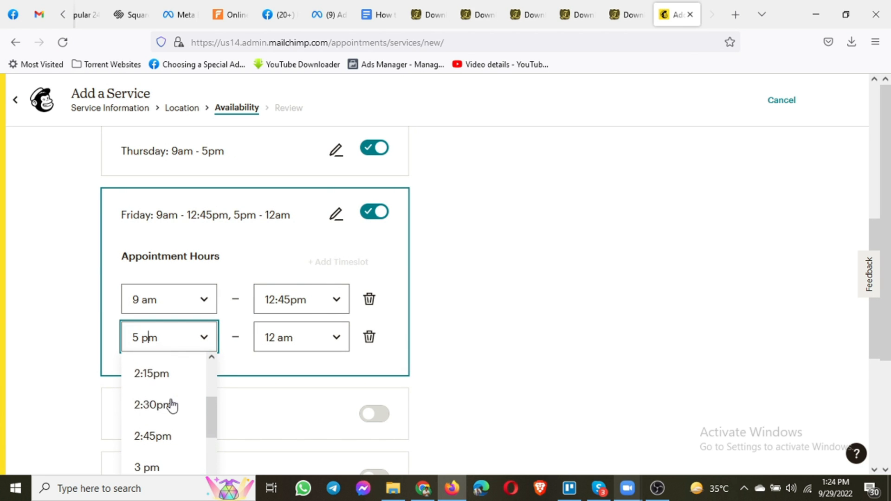
pyautogui.click(174, 400)
pyautogui.click(322, 342)
pyautogui.scroll(-5, 308, 430)
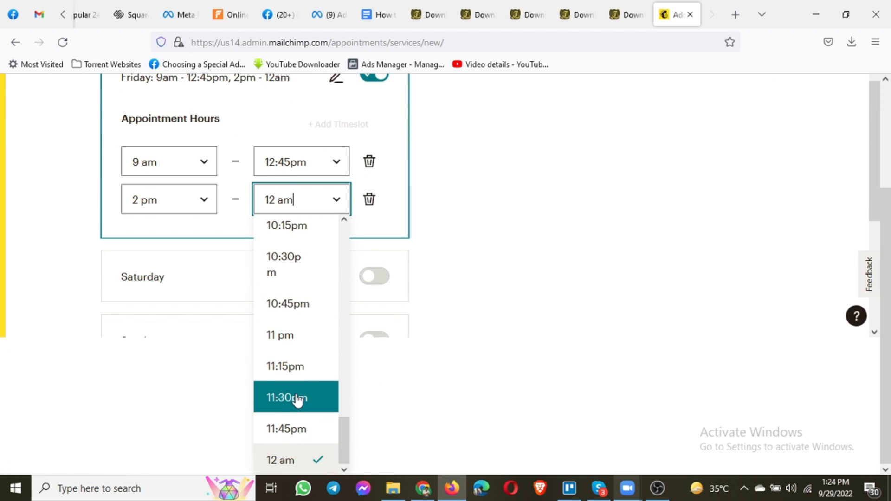
pyautogui.scroll(10, 319, 322)
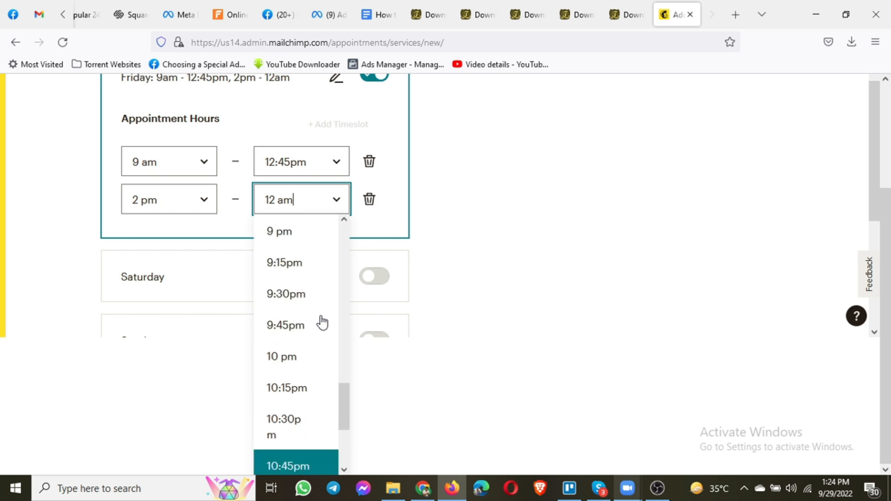
pyautogui.scroll(5, 321, 322)
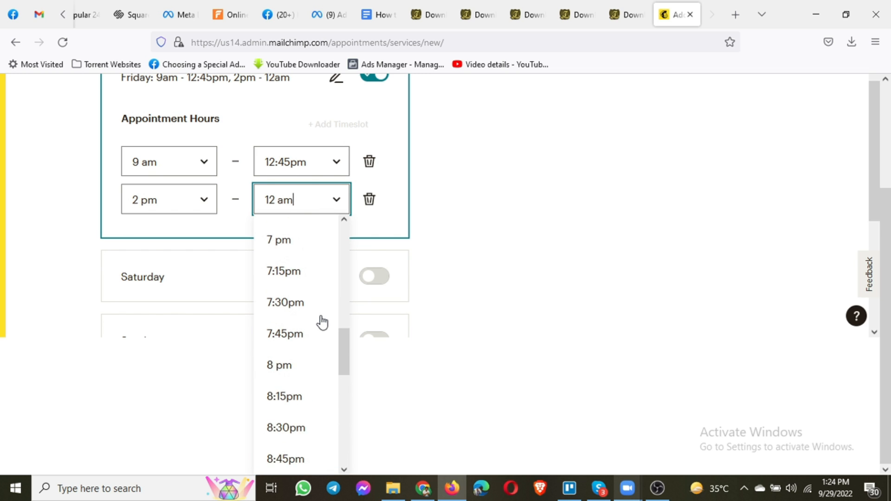
pyautogui.scroll(6, 322, 322)
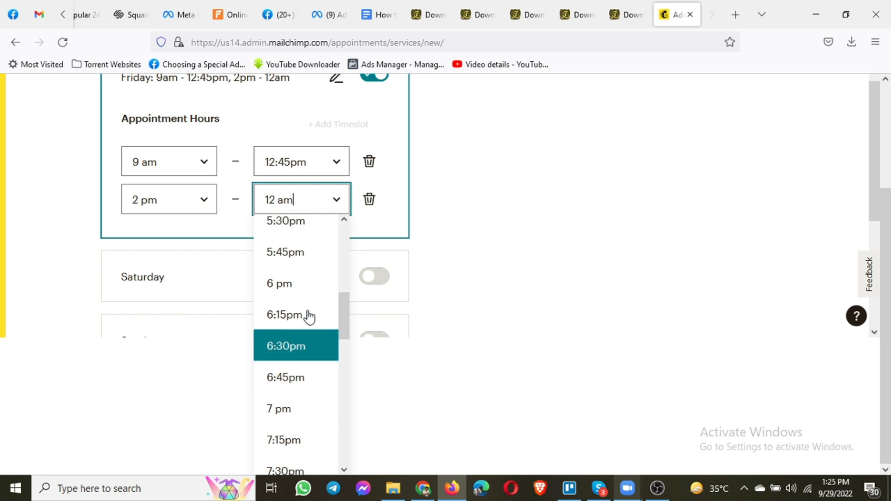
pyautogui.click(287, 269)
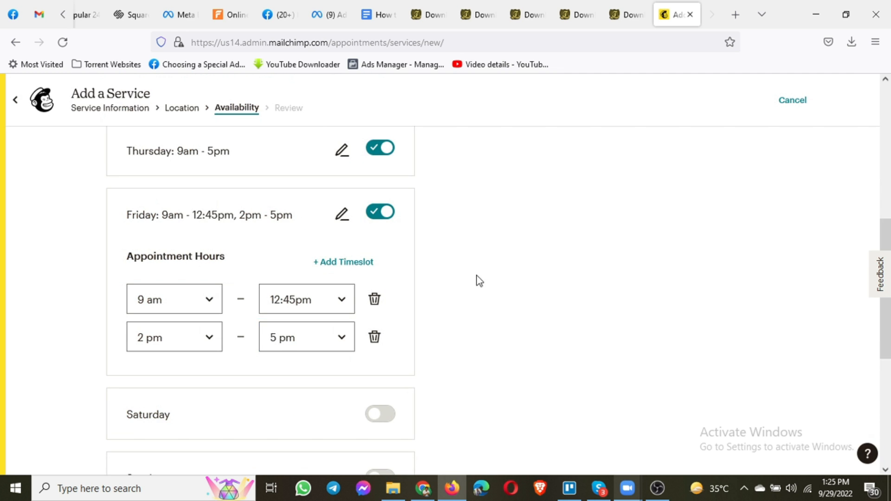
# Leave Saturday and Sunday off, keep the 60-minute start time increments and continue to the review stage
pyautogui.scroll(-3, 464, 306)
pyautogui.scroll(-3, 287, 353)
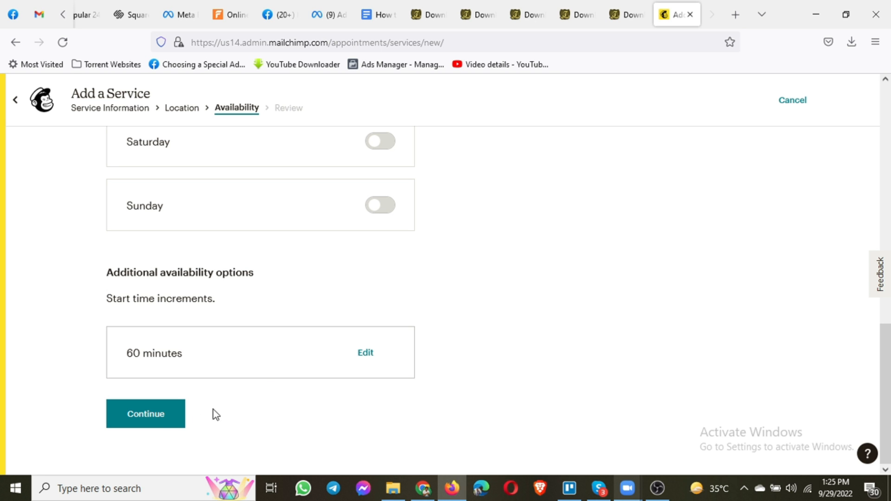
pyautogui.click(147, 418)
# Review the Facebook Ads Consultation Call service details, publish the service on the website and accept the additional website terms
pyautogui.scroll(10, 388, 325)
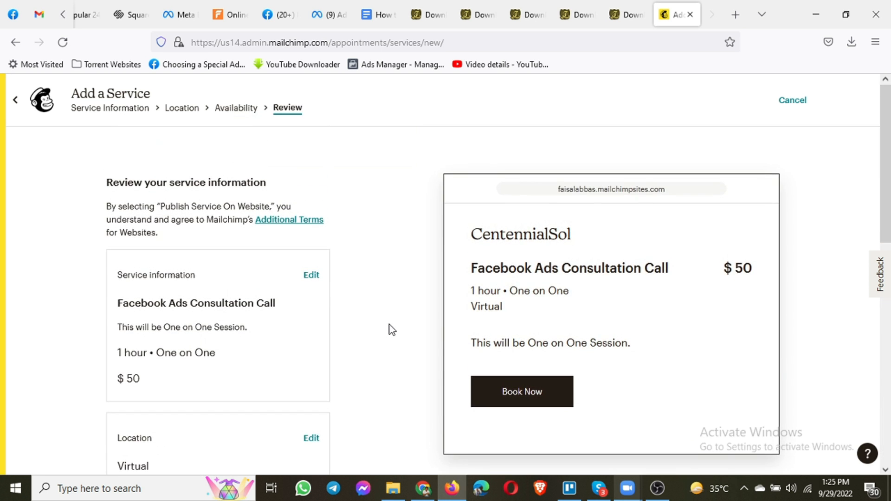
pyautogui.scroll(-2, 389, 324)
pyautogui.scroll(-3, 383, 344)
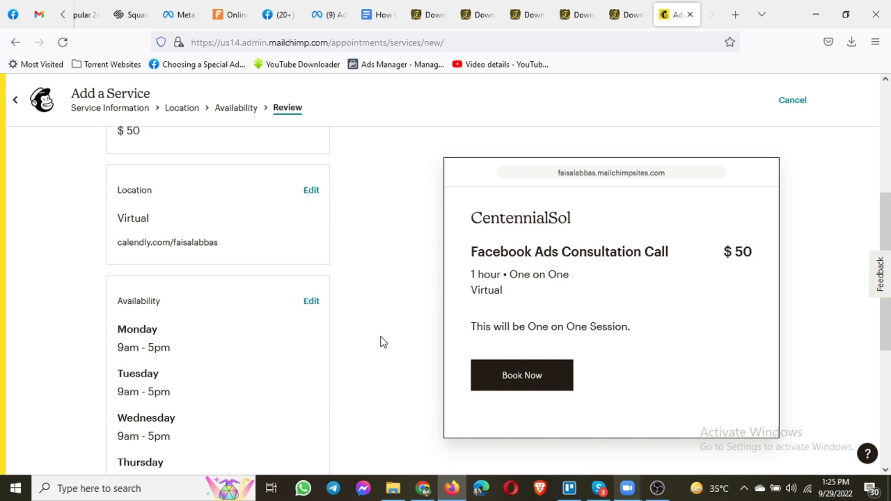
pyautogui.scroll(-5, 384, 343)
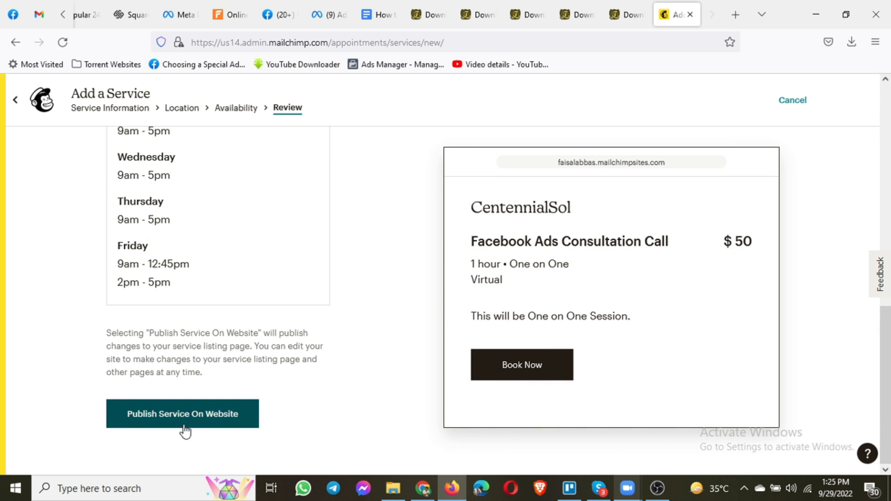
pyautogui.click(148, 419)
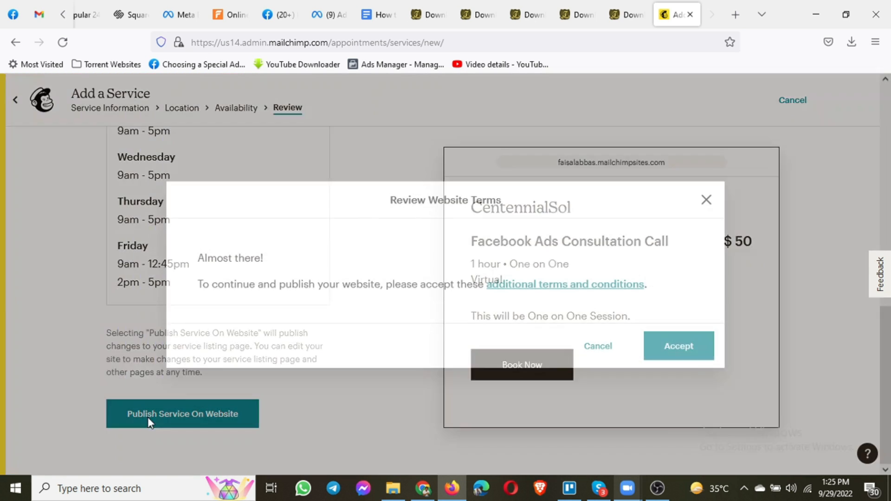
pyautogui.click(670, 343)
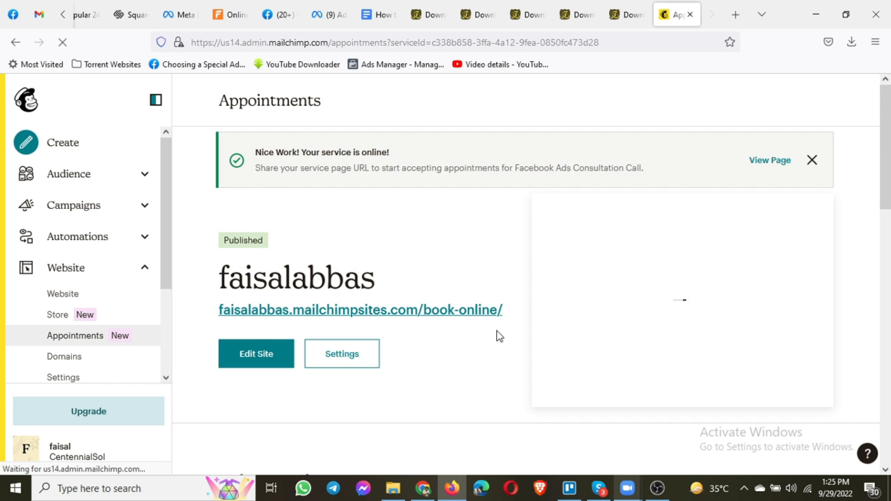
# Open the published online booking page and examine its welcome text, service listing and date and time section
pyautogui.click(288, 311)
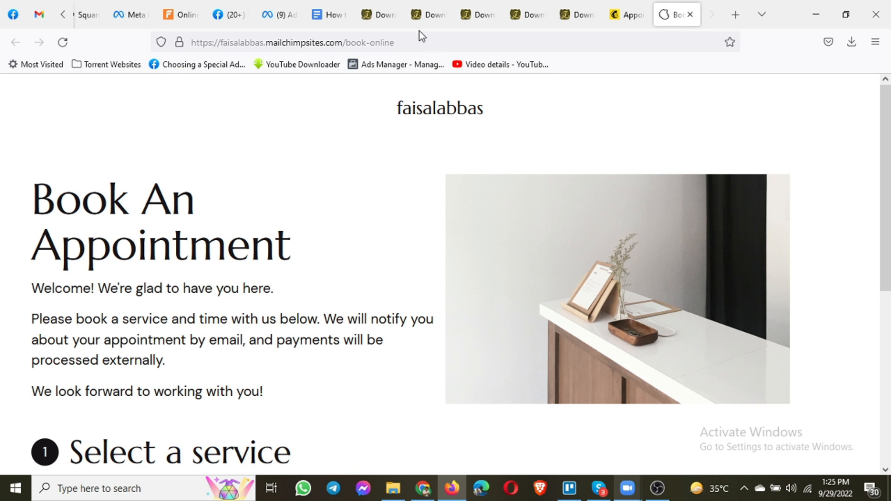
pyautogui.scroll(-1, 128, 282)
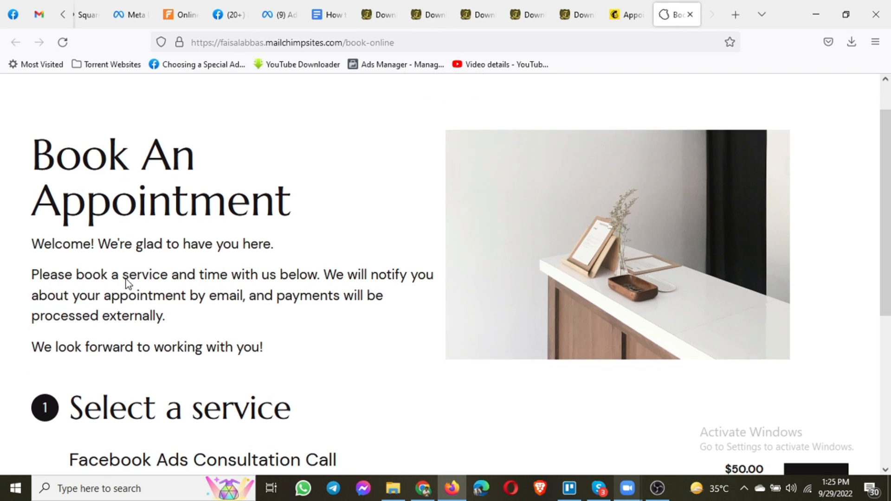
pyautogui.moveTo(33, 250); pyautogui.dragTo(191, 314)
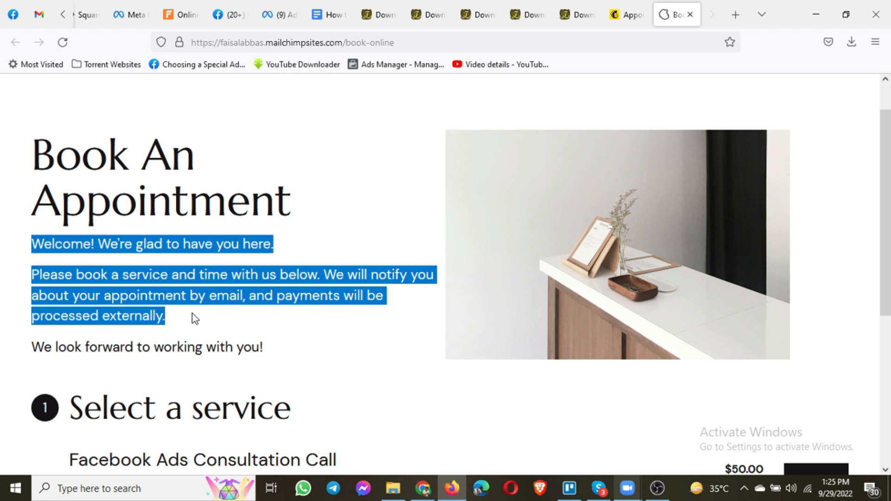
pyautogui.click(143, 260)
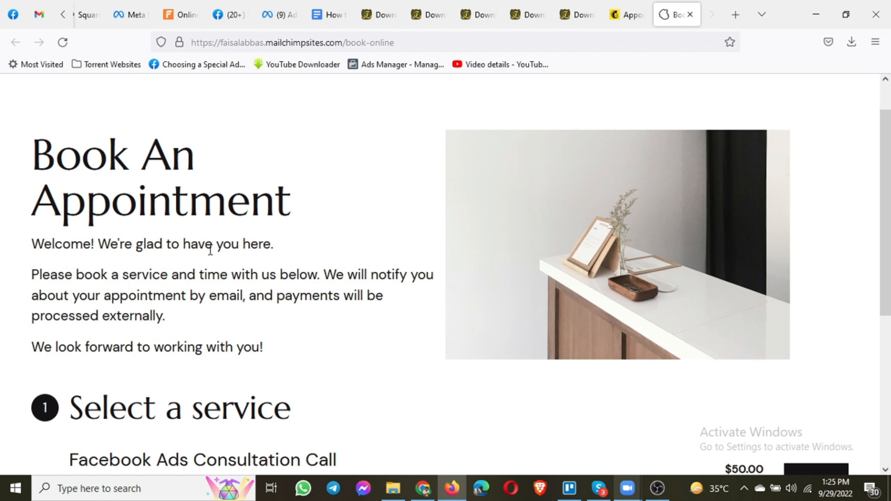
pyautogui.scroll(-1, 204, 254)
pyautogui.scroll(-2, 236, 267)
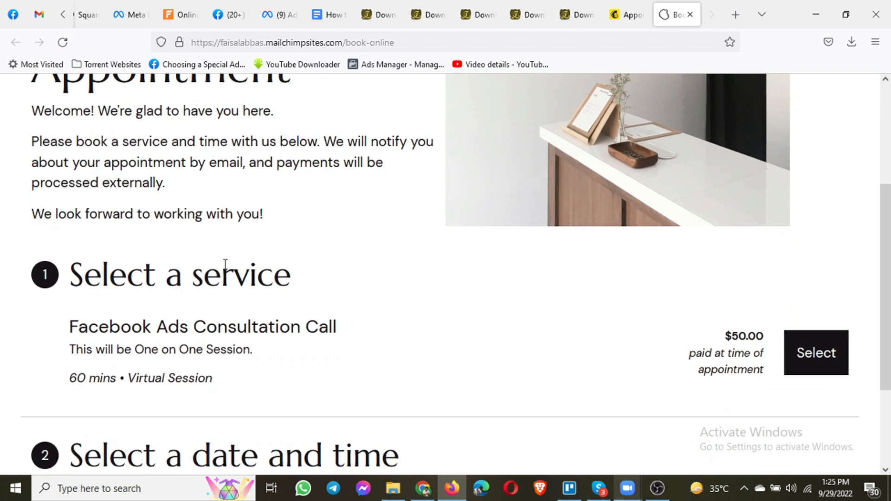
pyautogui.scroll(-2, 460, 369)
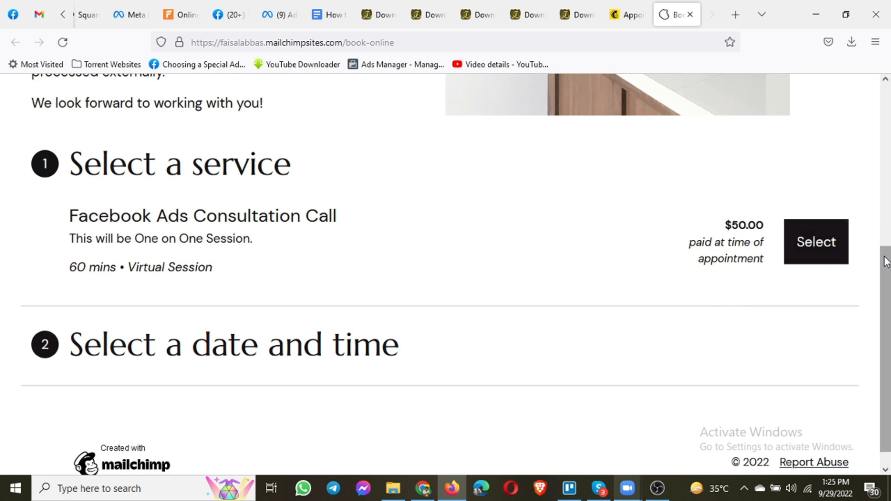
# Select the Facebook Ads Consultation Call for September 29, 2022 at 4:00 PM and continue to confirmation
pyautogui.click(815, 250)
pyautogui.scroll(-3, 308, 384)
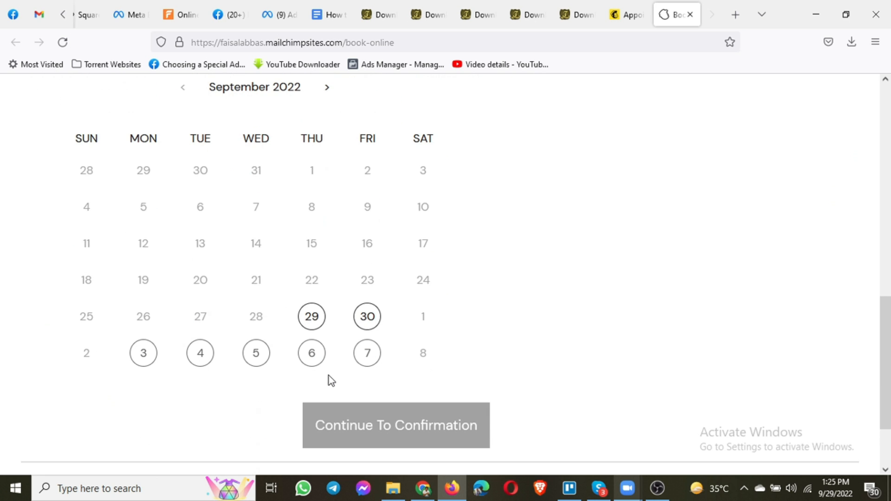
pyautogui.click(312, 326)
pyautogui.scroll(-1, 464, 297)
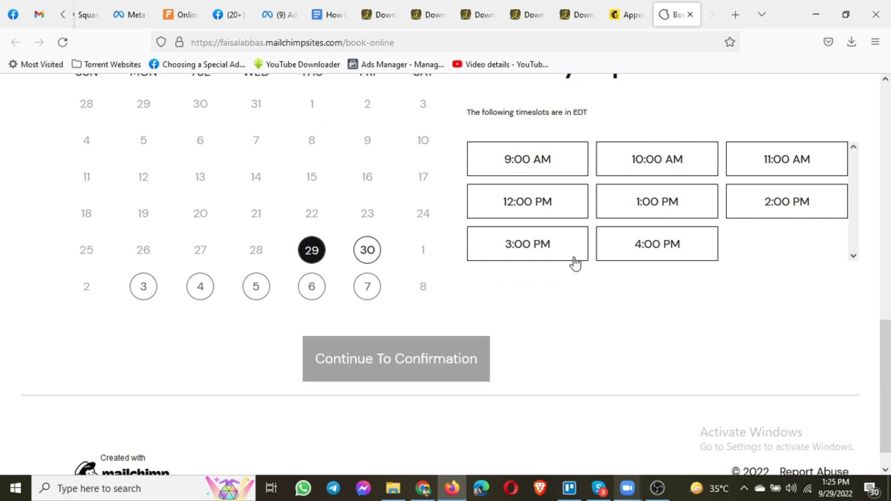
pyautogui.click(660, 246)
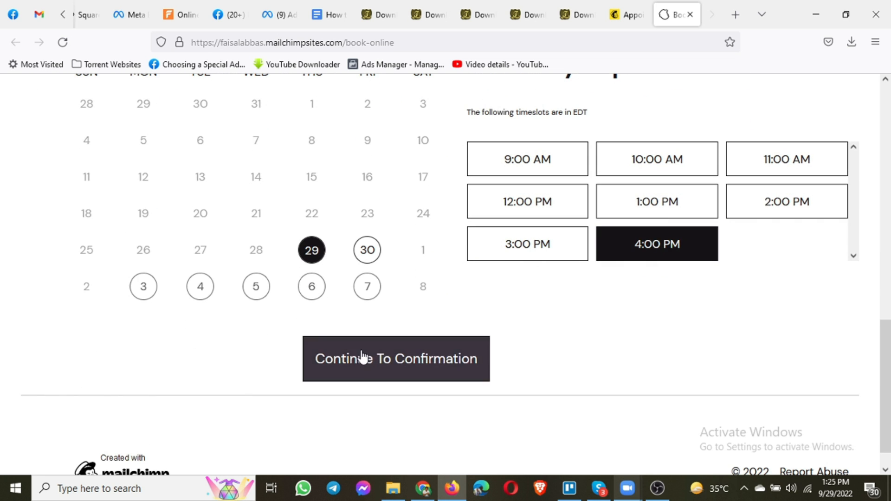
pyautogui.click(395, 371)
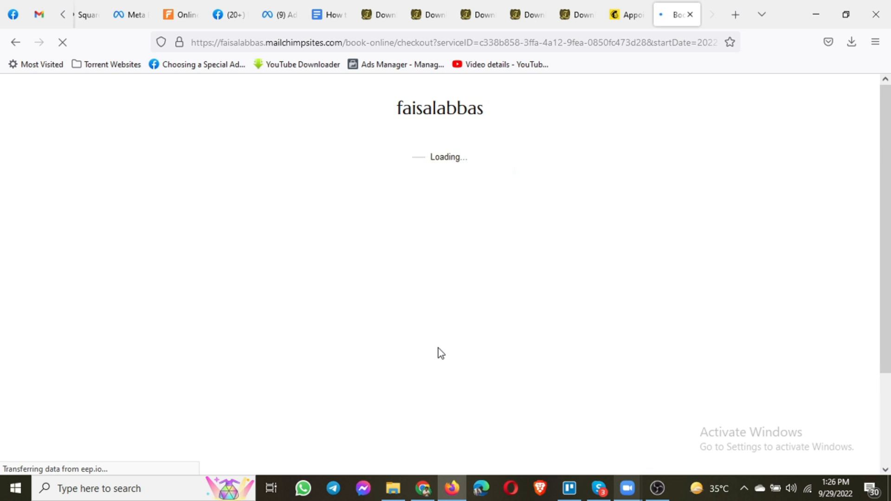
# Fill in the customer's first name, last name and e-mail on the appointment confirmation form and save the information
pyautogui.scroll(-2, 395, 330)
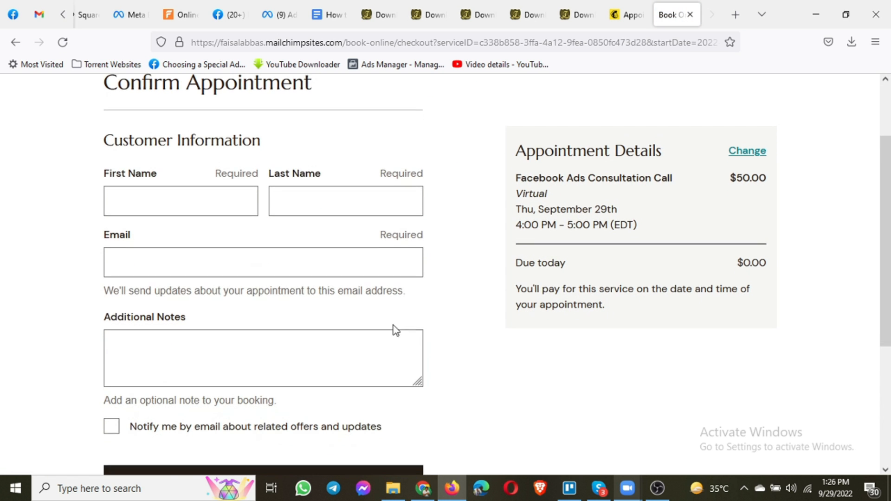
pyautogui.scroll(-2, 203, 373)
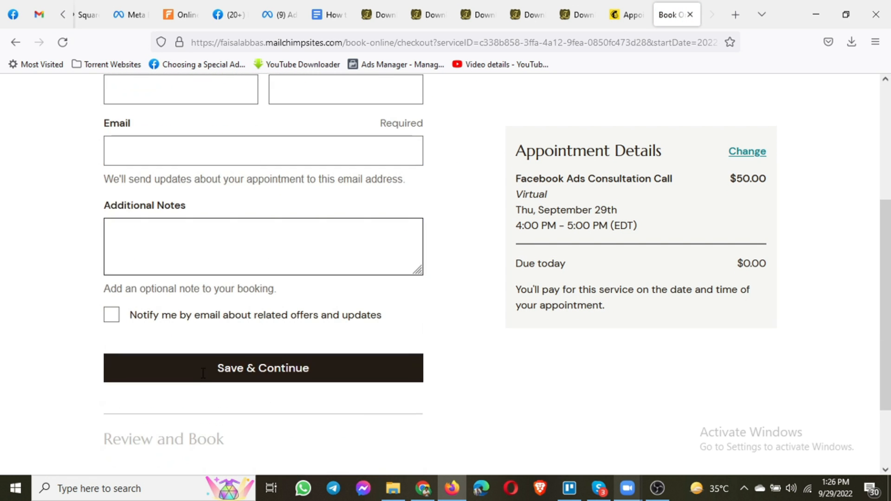
pyautogui.scroll(-2, 274, 373)
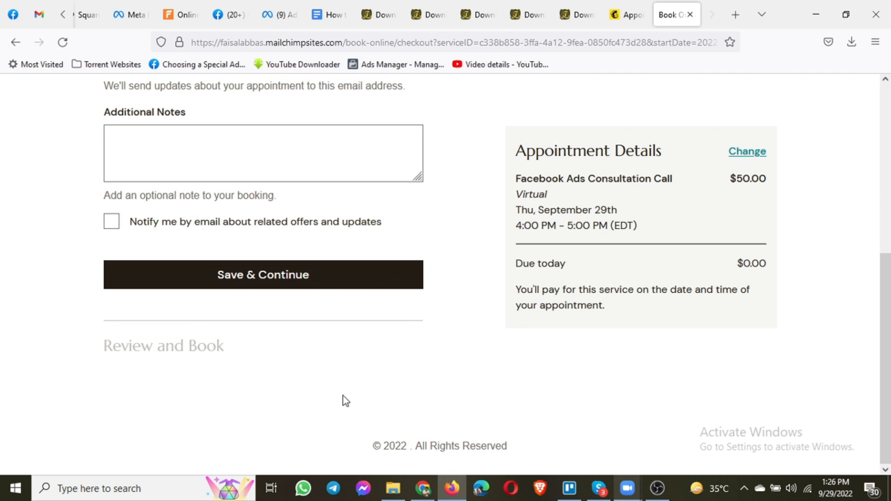
pyautogui.scroll(3, 241, 322)
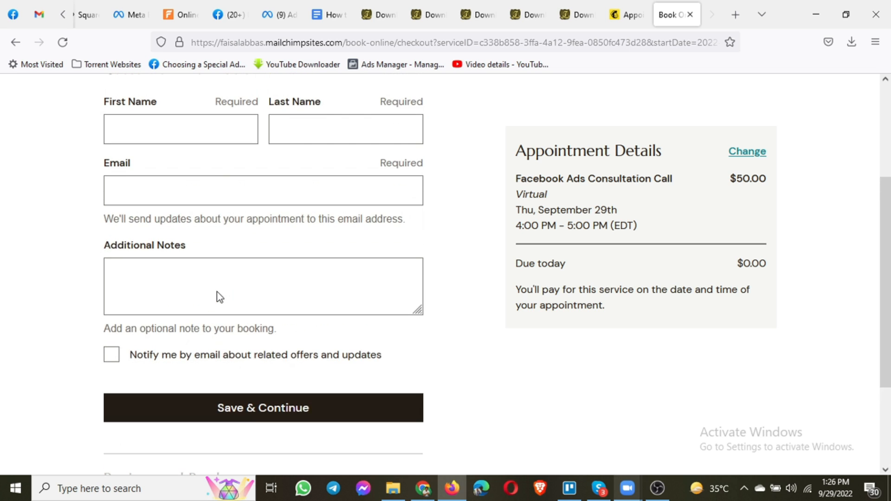
pyautogui.click(198, 135)
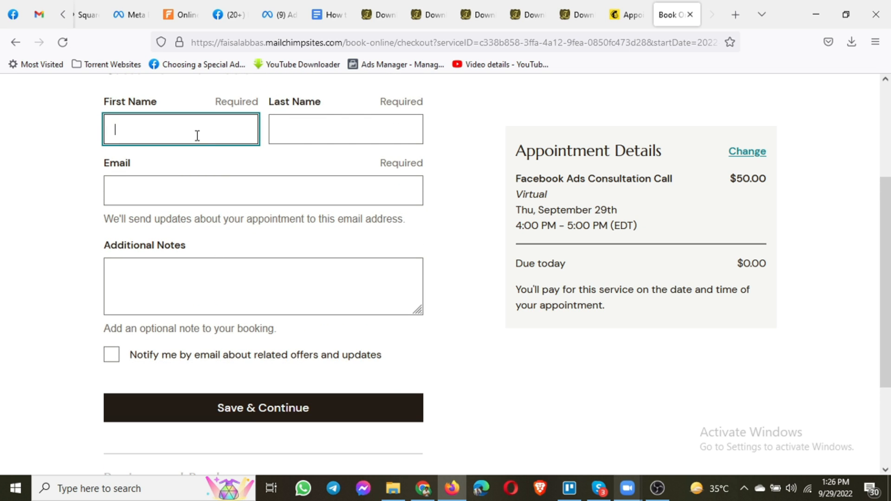
pyautogui.press('Tab')
pyautogui.write('TEst')
pyautogui.press('Tab')
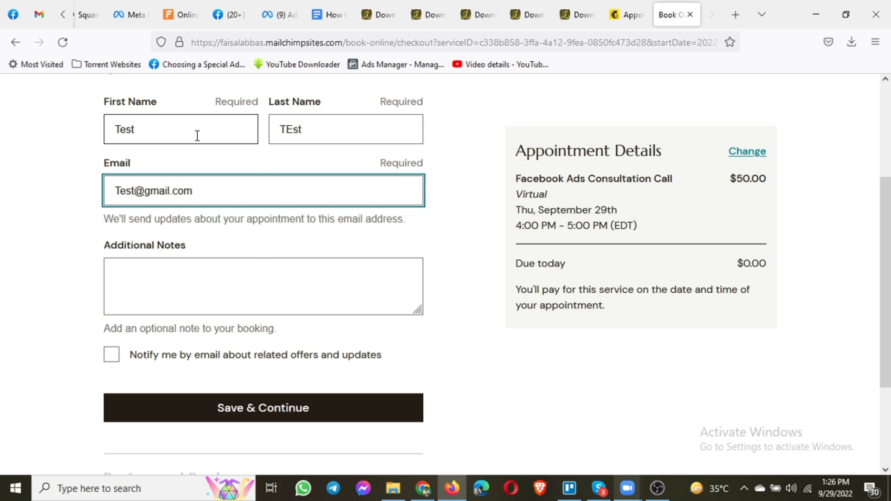
pyautogui.click(238, 402)
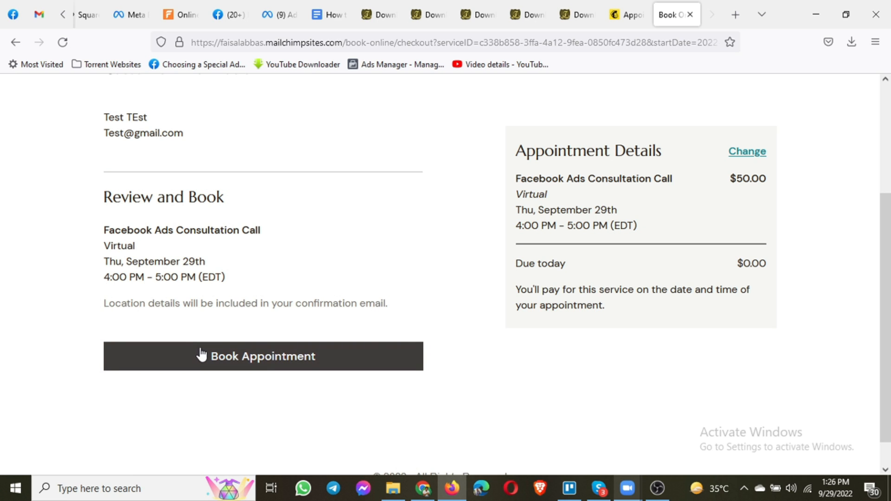
# Try to book the reviewed appointment, retry the booking and close the booking page
pyautogui.click(289, 369)
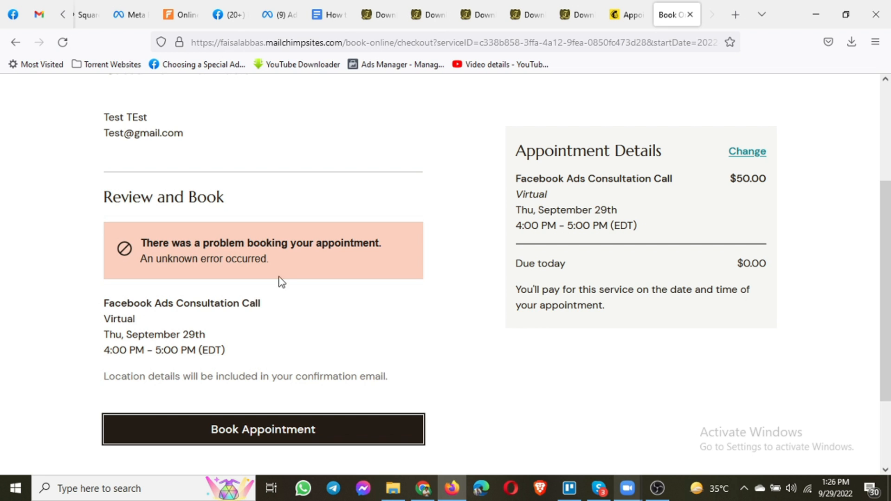
pyautogui.scroll(-2, 318, 290)
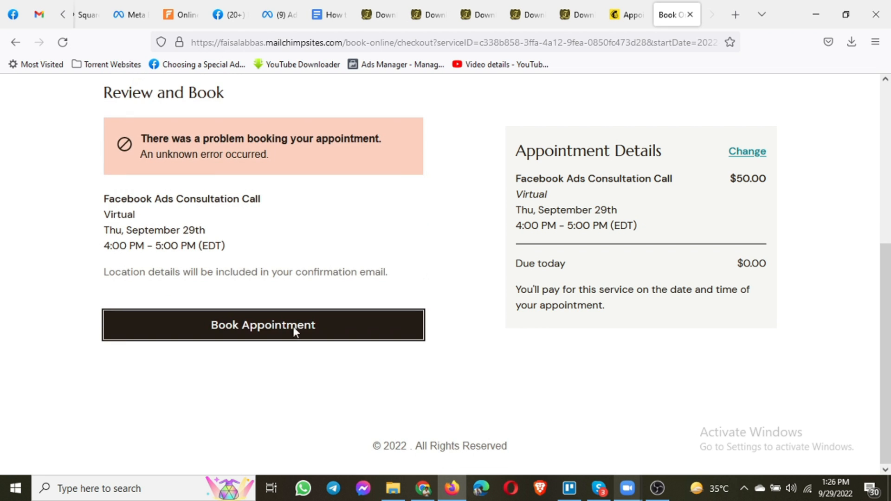
pyautogui.click(349, 324)
pyautogui.click(691, 18)
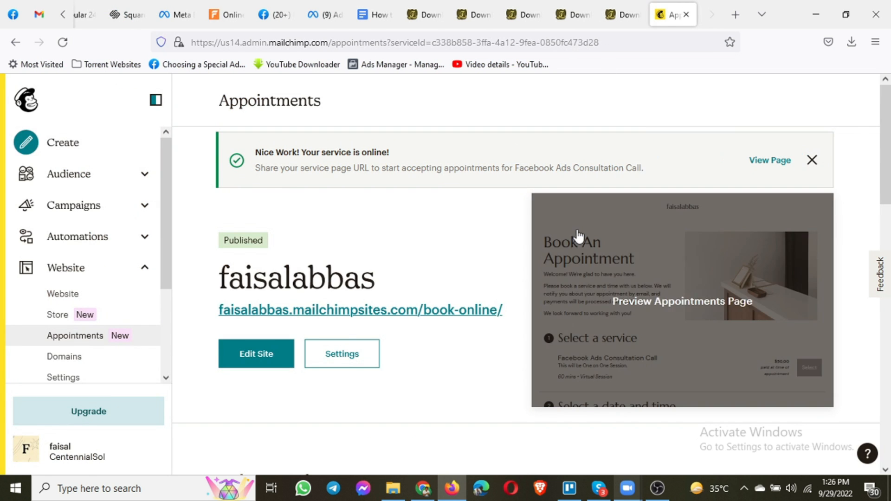
# Look through the website's Store, Domains and Settings pages
pyautogui.click(111, 315)
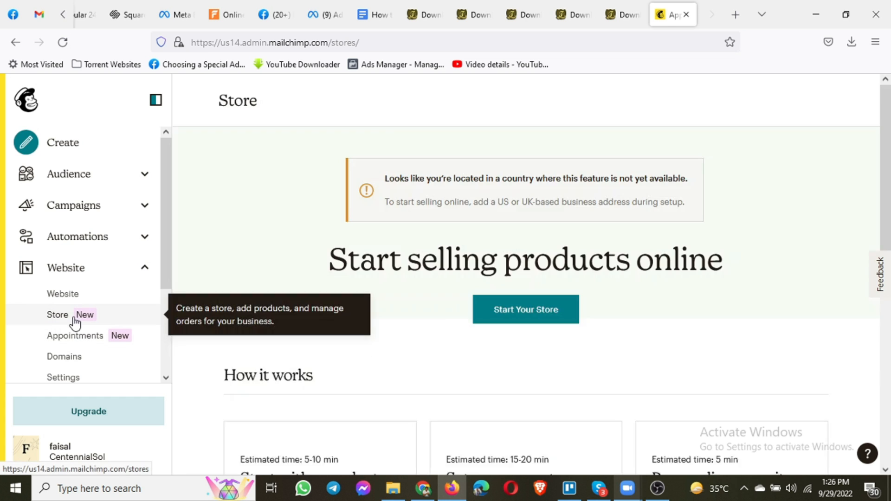
pyautogui.scroll(-2, 79, 325)
pyautogui.click(83, 291)
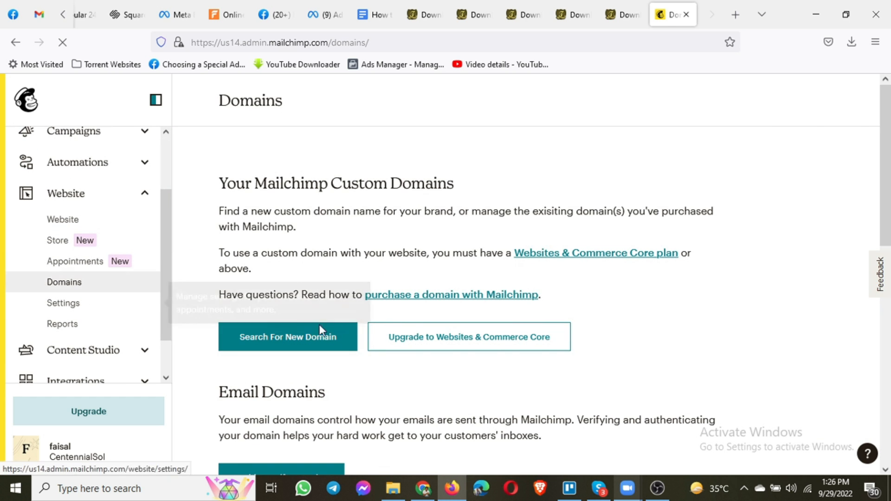
pyautogui.scroll(-3, 377, 328)
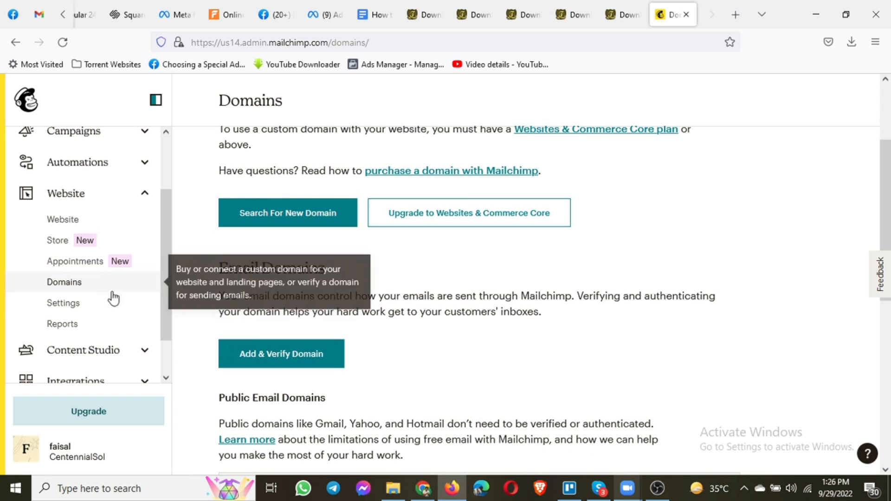
pyautogui.click(82, 311)
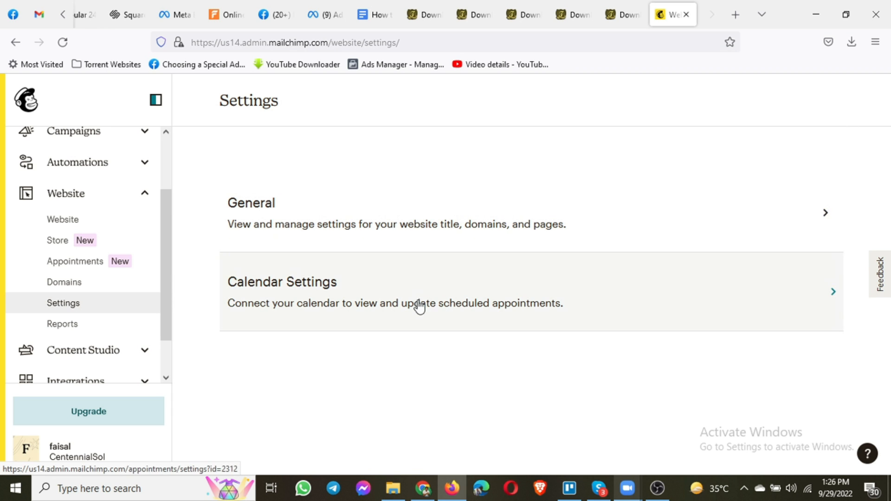
# Open the website reports, decline the feedback survey and examine the site statistics and pageviews charts
pyautogui.click(80, 327)
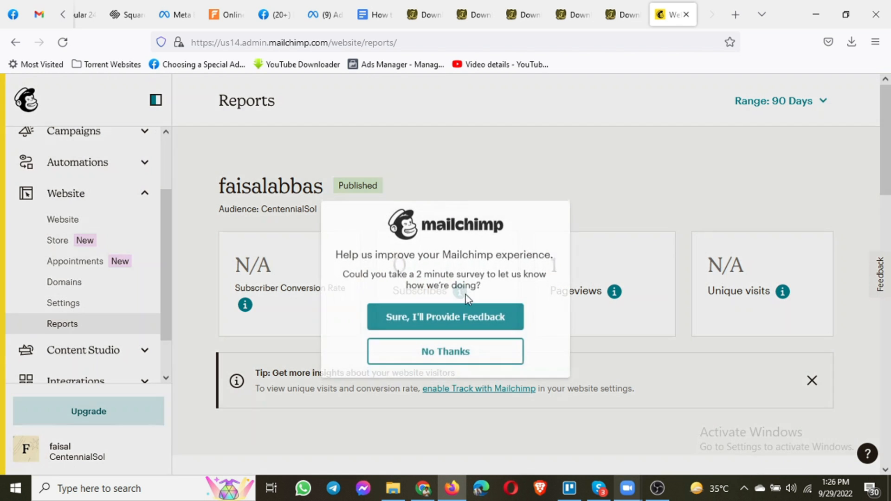
pyautogui.click(416, 340)
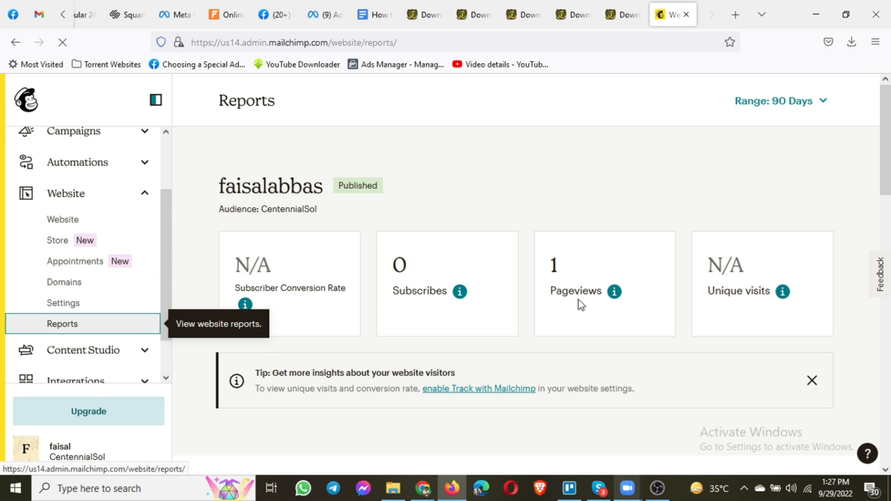
pyautogui.scroll(-10, 746, 292)
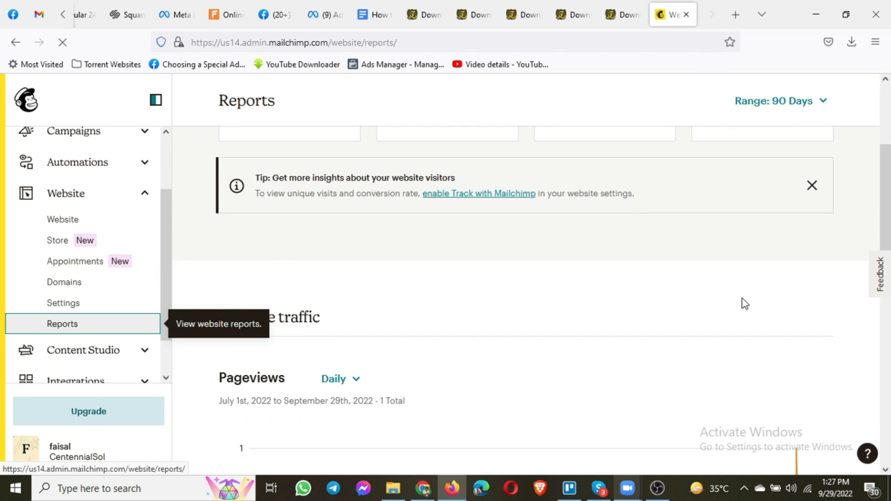
pyautogui.scroll(-7, 746, 304)
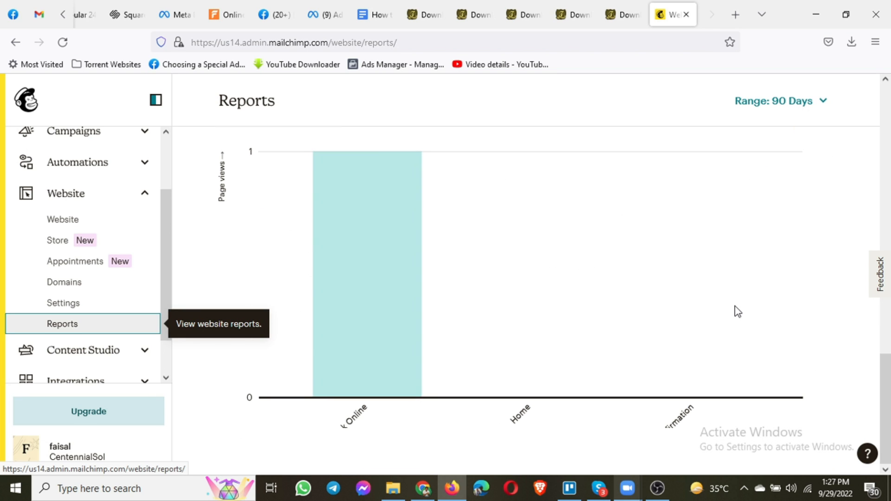
pyautogui.scroll(5, 644, 352)
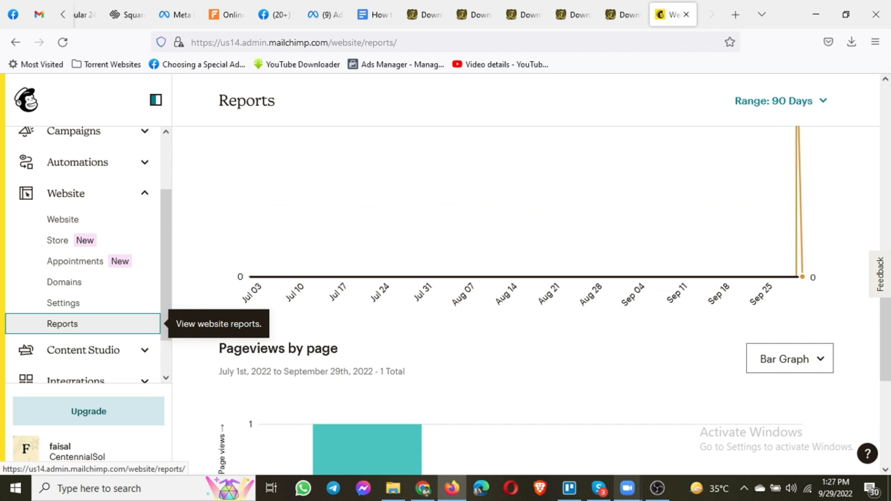
pyautogui.scroll(4, 629, 357)
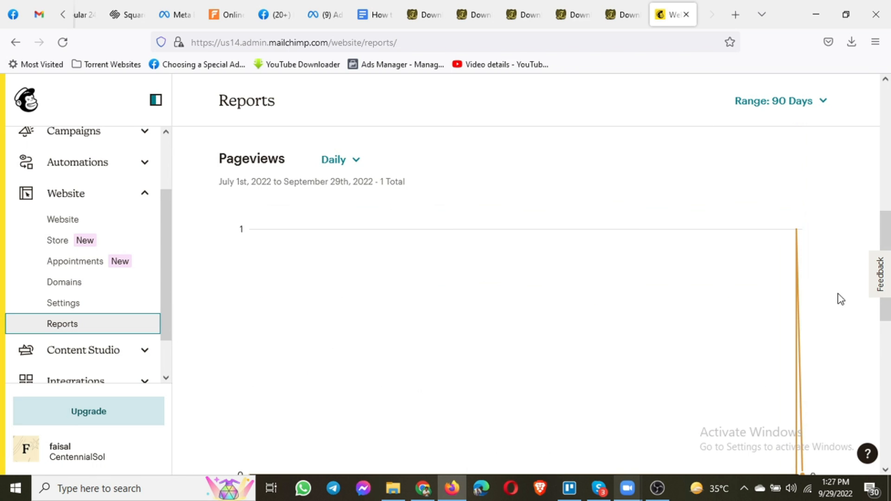